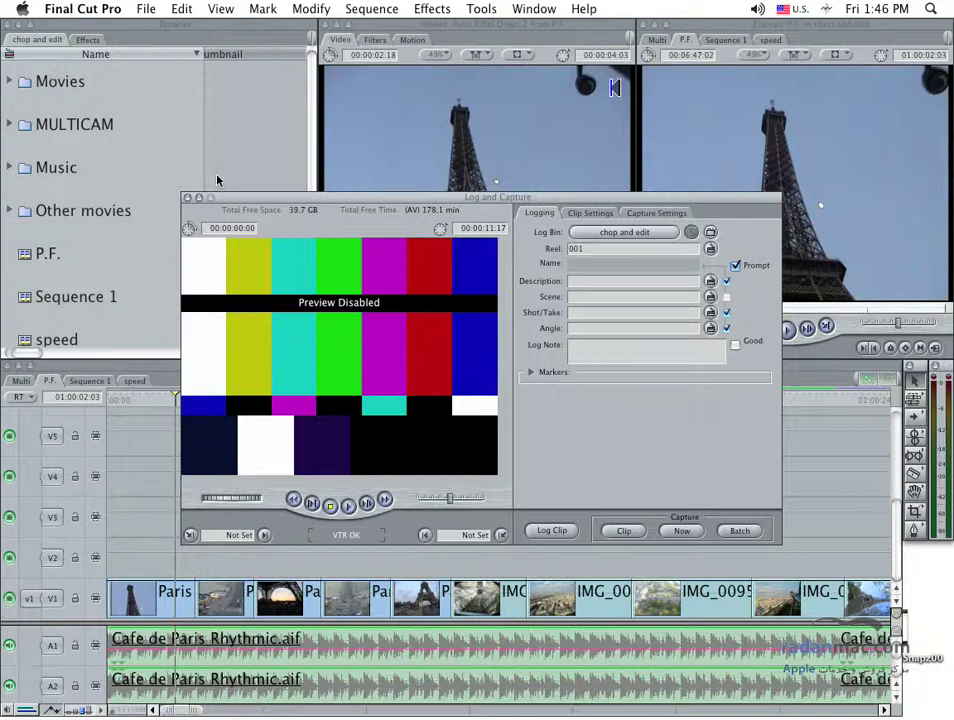
# - Show the Log and Capture capture settings: FireWire PAL device control and DV PAL 48 kHz input
pyautogui.moveTo(245, 201)
pyautogui.mouseDown()
pyautogui.moveTo(261, 220)
pyautogui.moveTo(236, 222)
pyautogui.mouseUp()
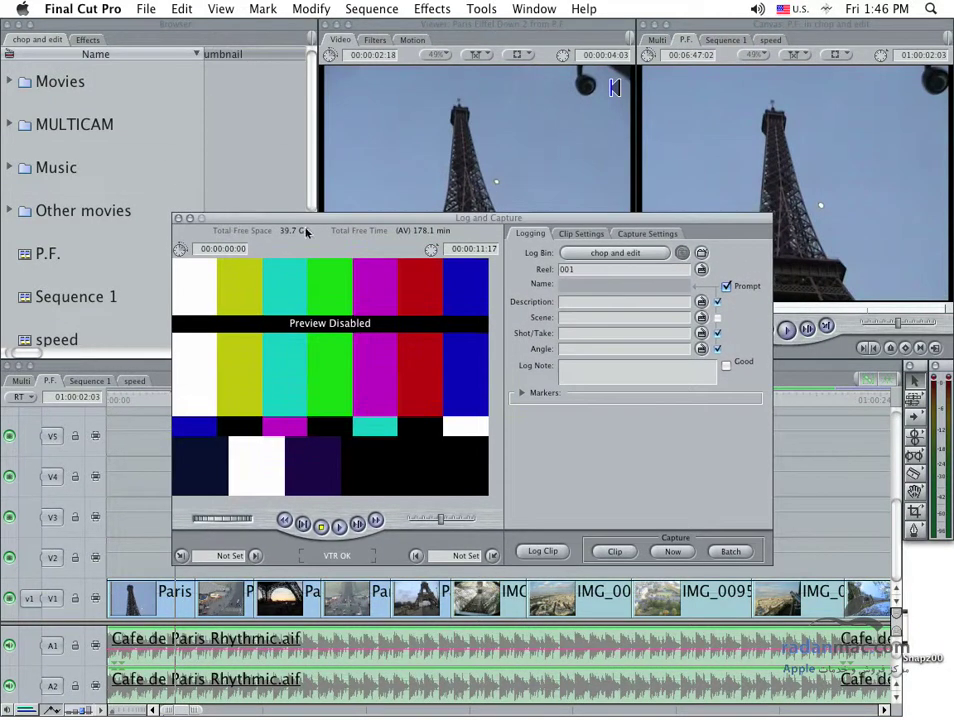
pyautogui.click(647, 233)
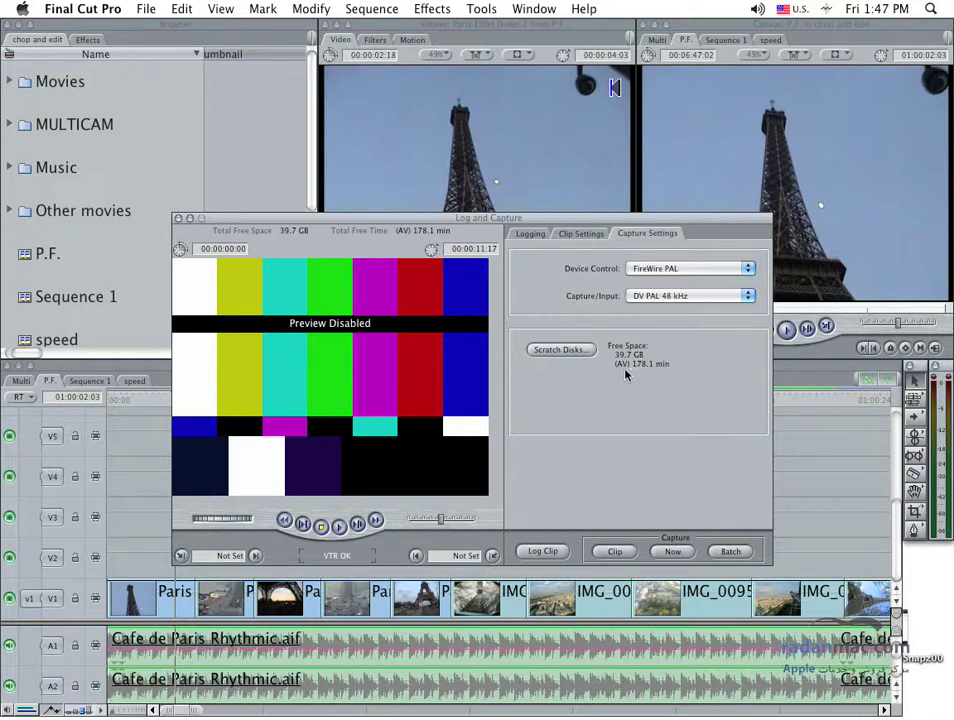
# - Set the Capture/Input preset to DV PAL 48 kHz
pyautogui.click(647, 297)
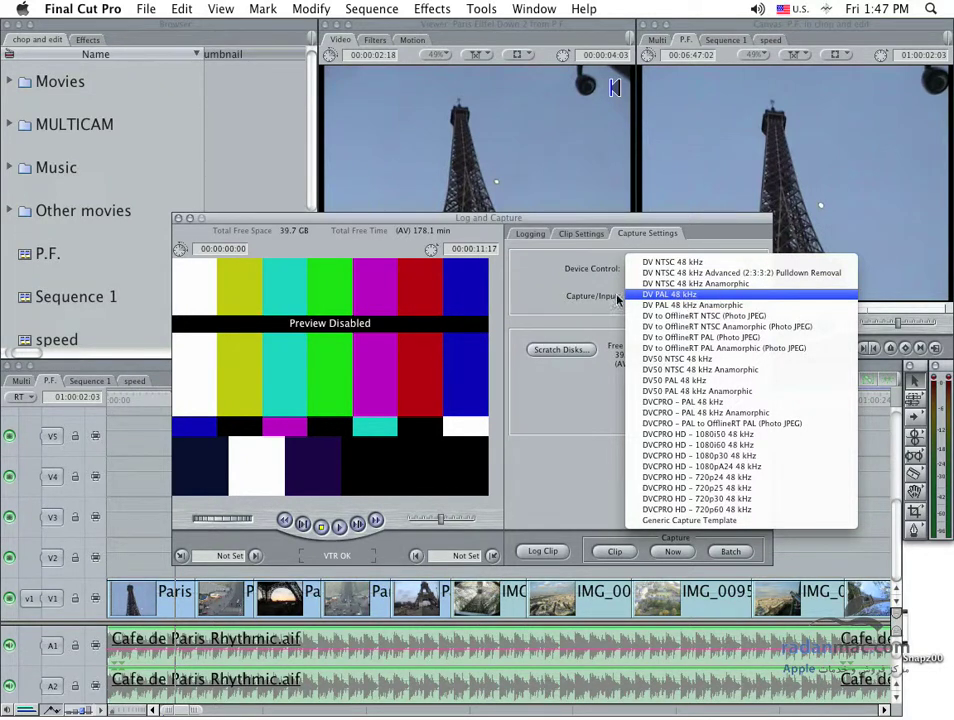
pyautogui.click(686, 296)
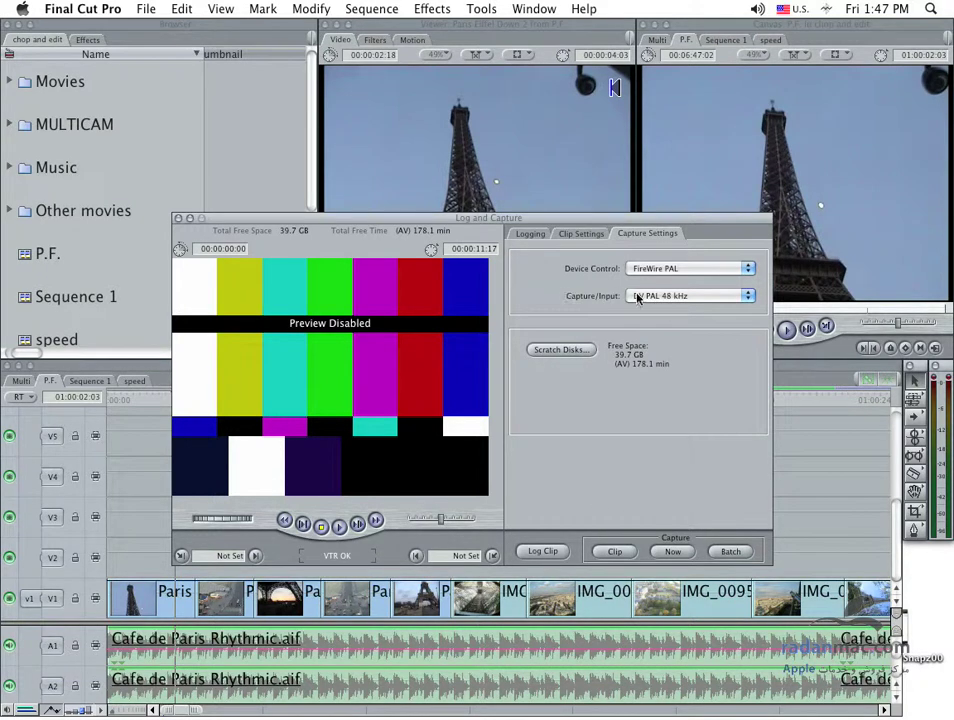
pyautogui.click(660, 296)
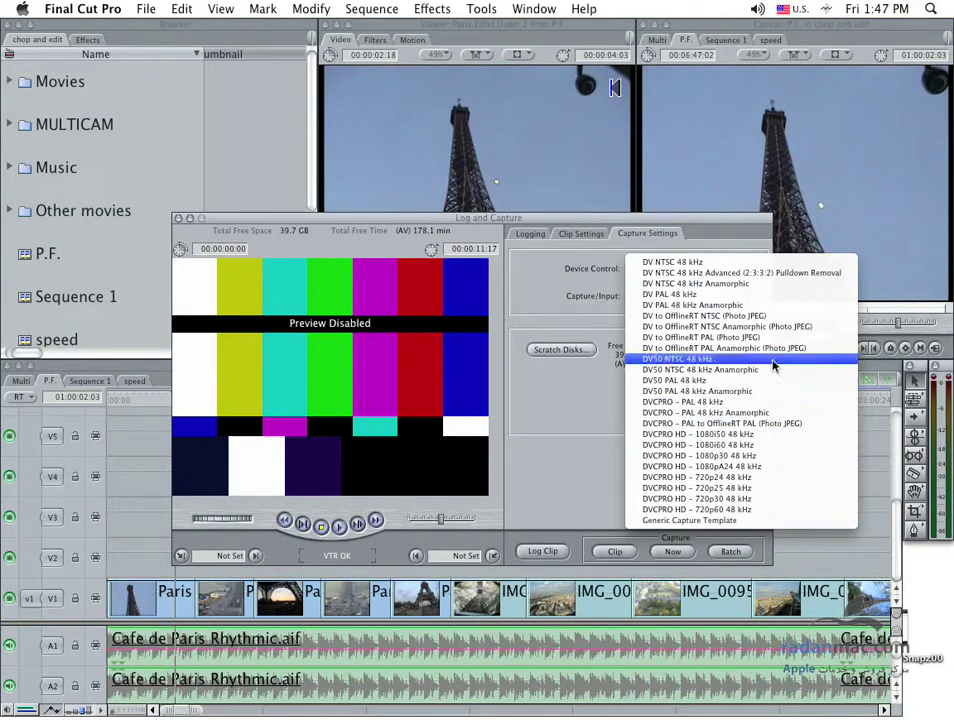
pyautogui.click(660, 295)
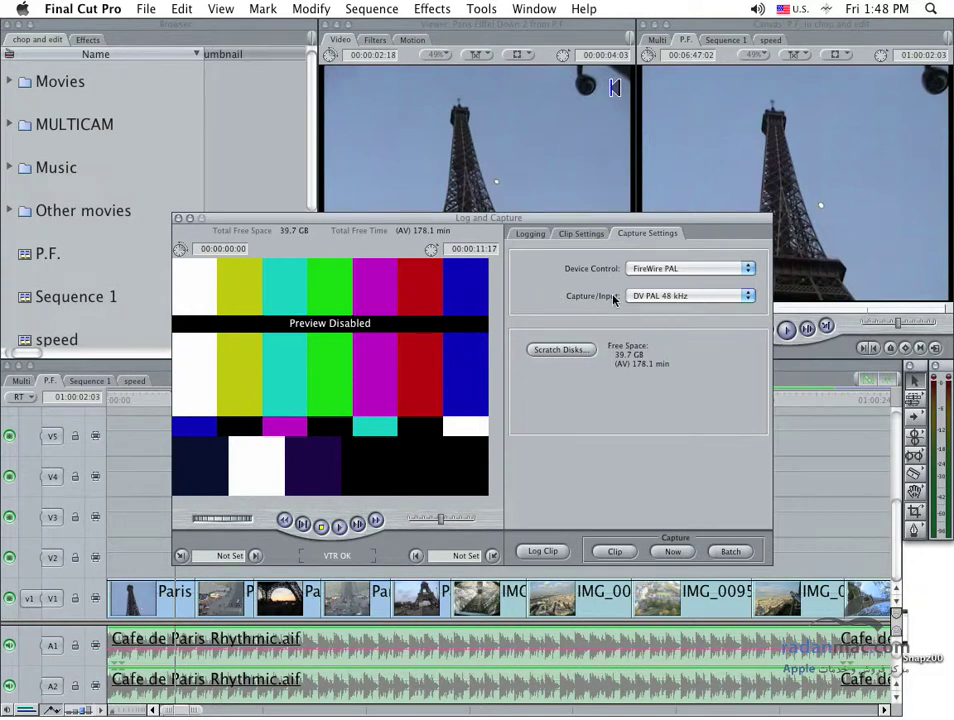
# - Switch from the Logging pane to the Clip Settings pane for video and audio capture settings
pyautogui.click(548, 234)
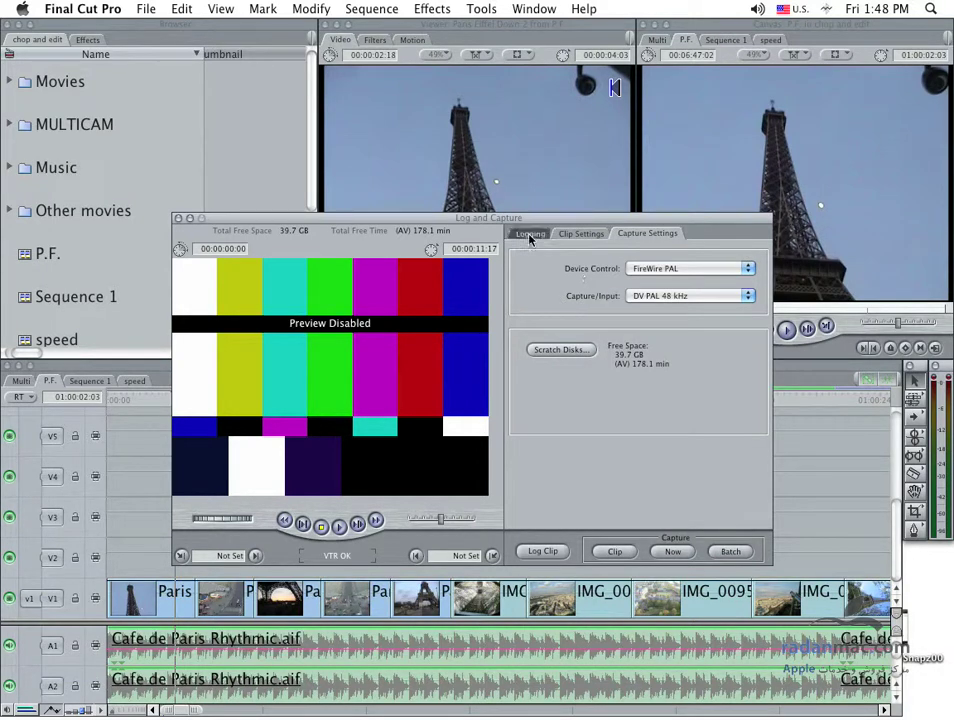
pyautogui.click(571, 234)
pyautogui.click(535, 236)
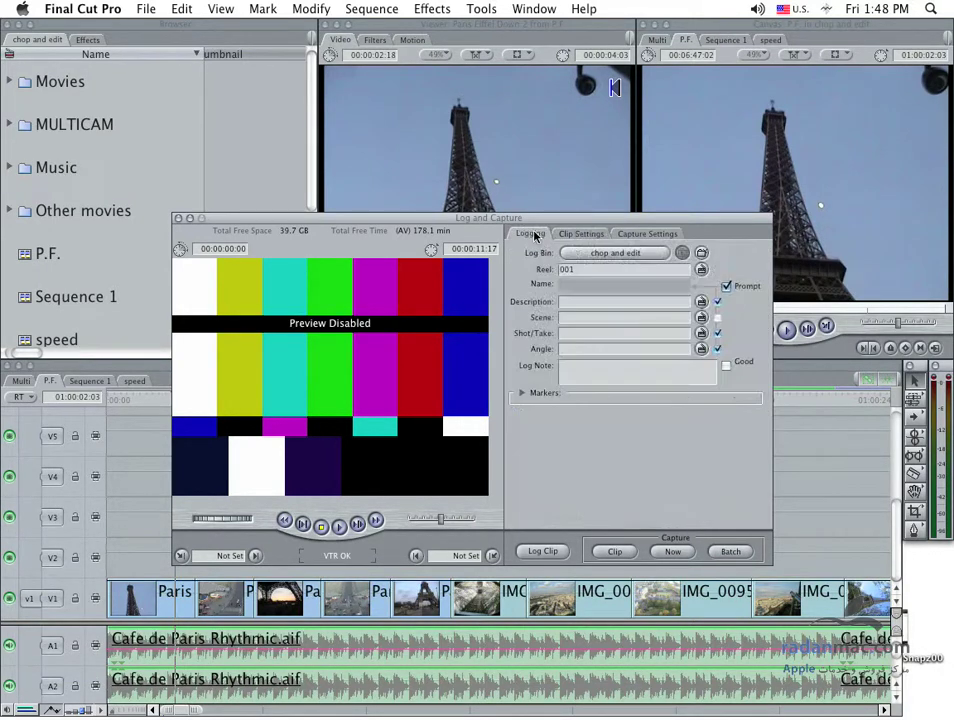
pyautogui.click(579, 236)
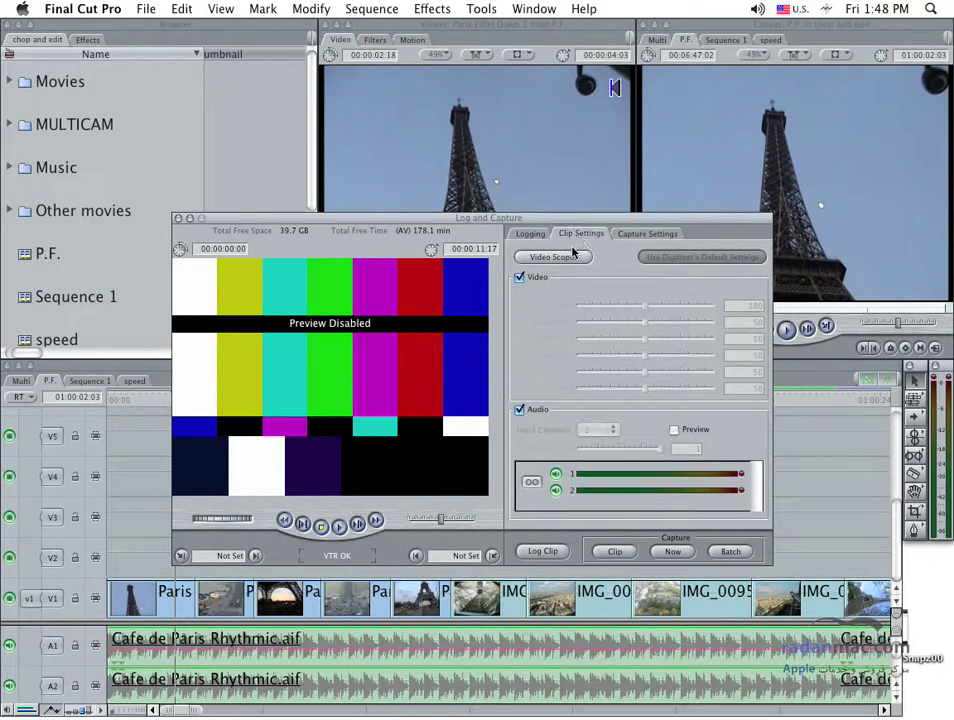
pyautogui.moveTo(511, 219); pyautogui.dragTo(515, 123)
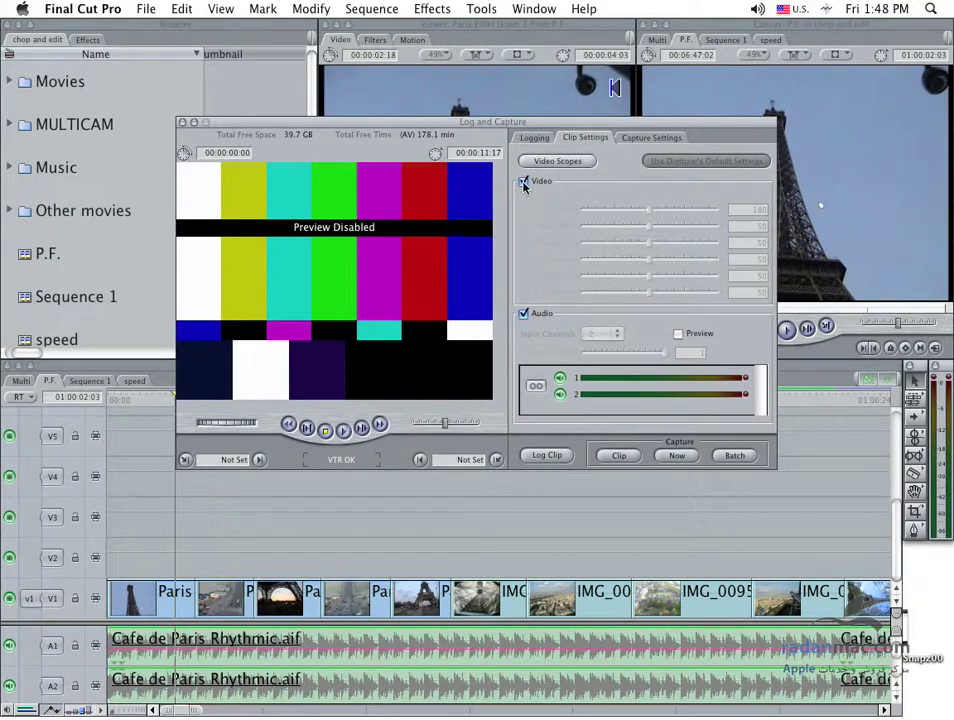
pyautogui.click(524, 314)
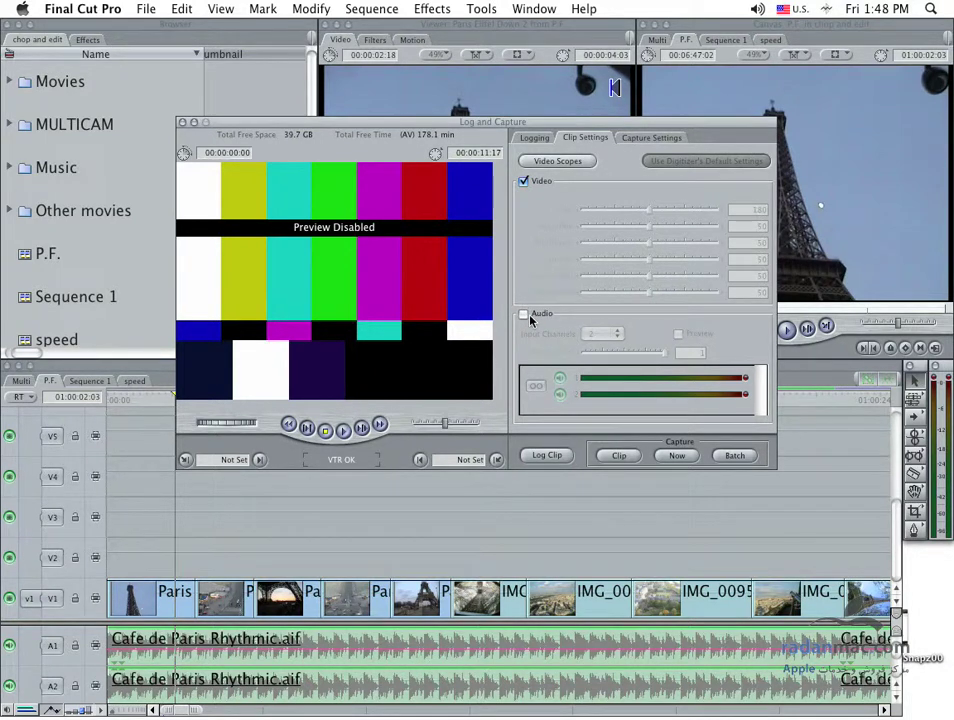
pyautogui.click(524, 314)
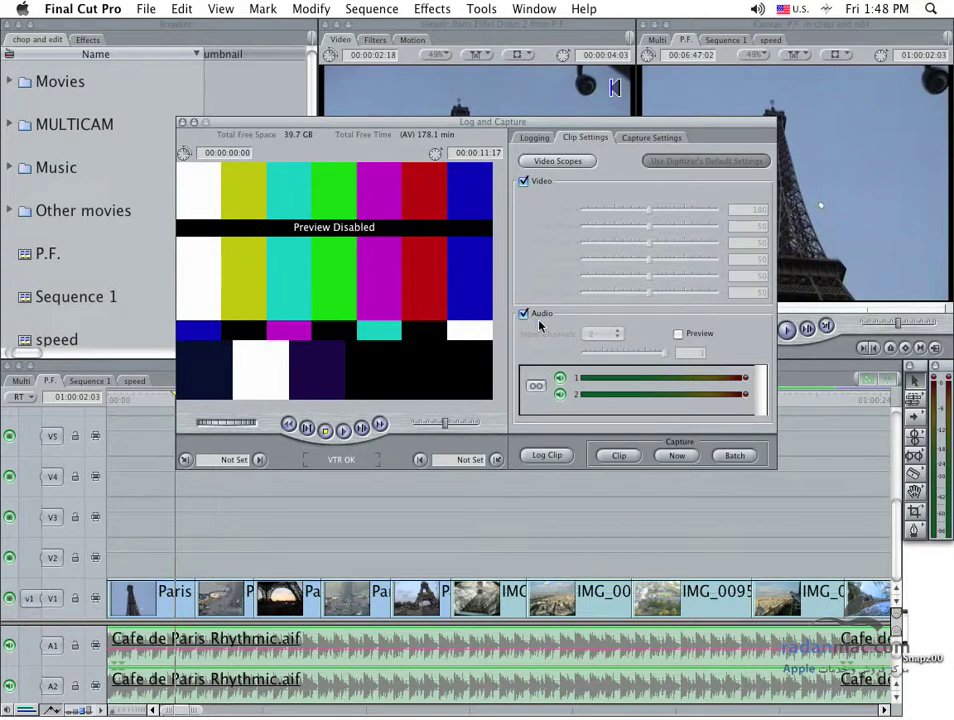
pyautogui.click(536, 386)
pyautogui.click(553, 397)
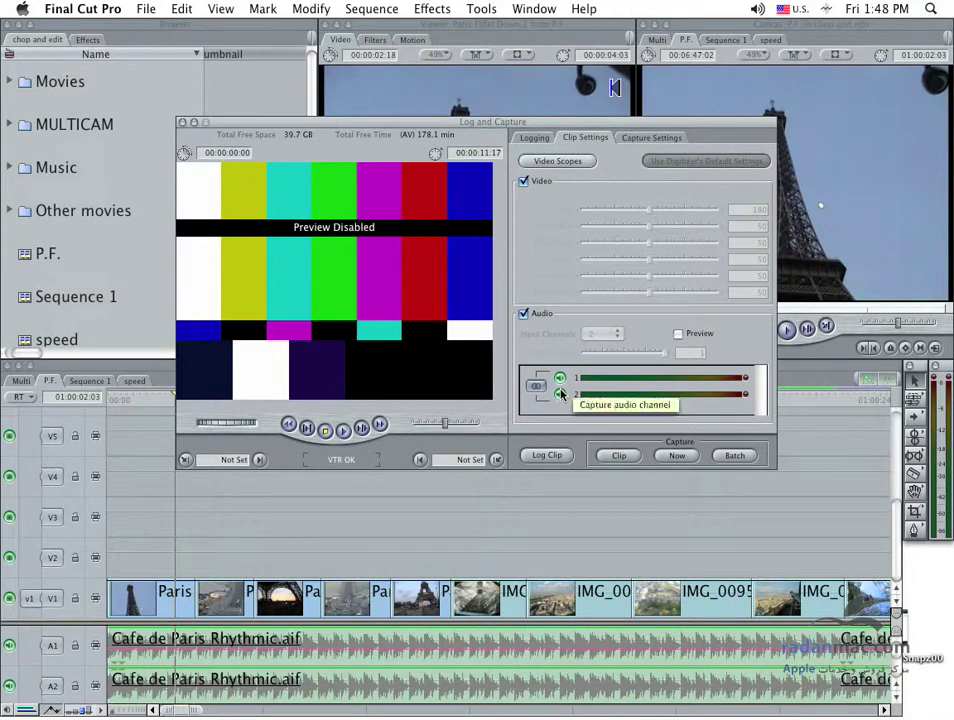
pyautogui.click(698, 336)
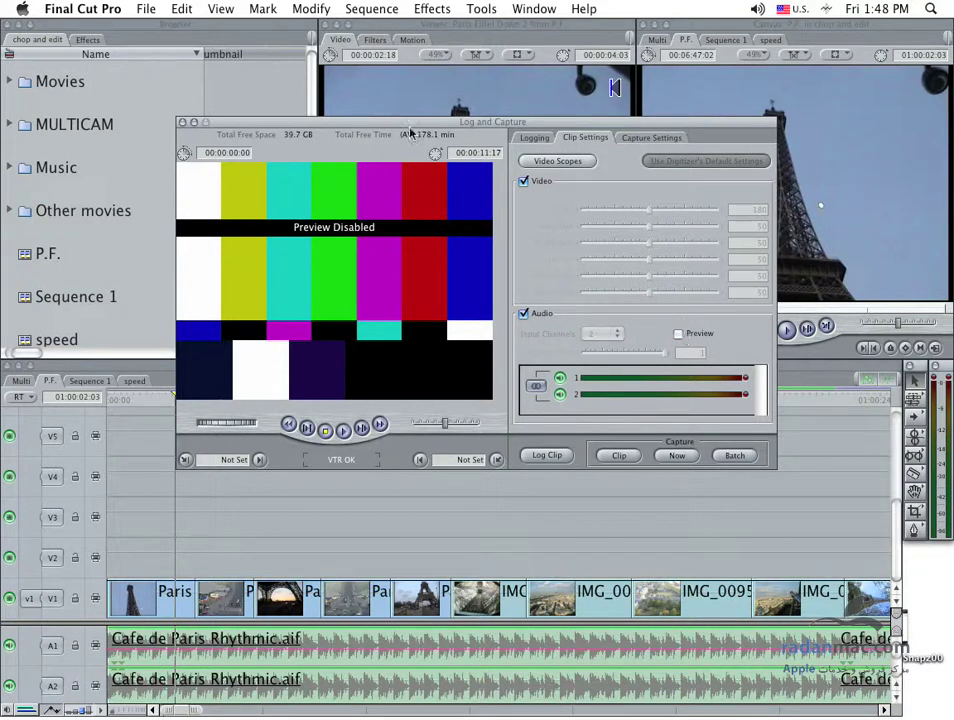
pyautogui.moveTo(404, 130); pyautogui.dragTo(411, 208)
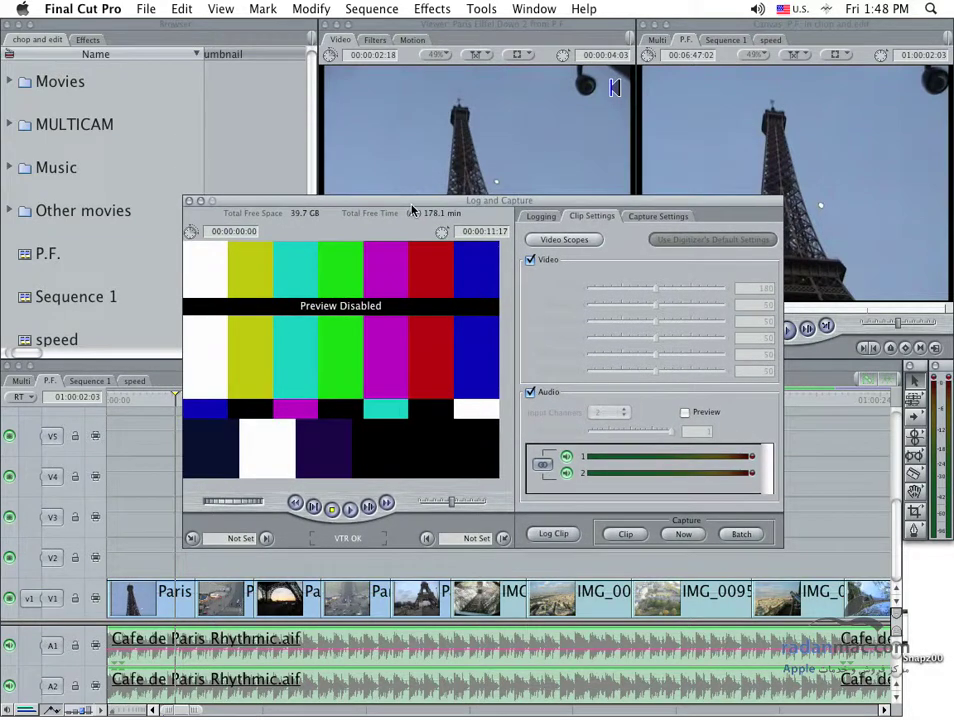
pyautogui.click(685, 412)
pyautogui.moveTo(421, 204)
pyautogui.mouseDown()
pyautogui.moveTo(443, 165)
pyautogui.moveTo(440, 201)
pyautogui.mouseUp()
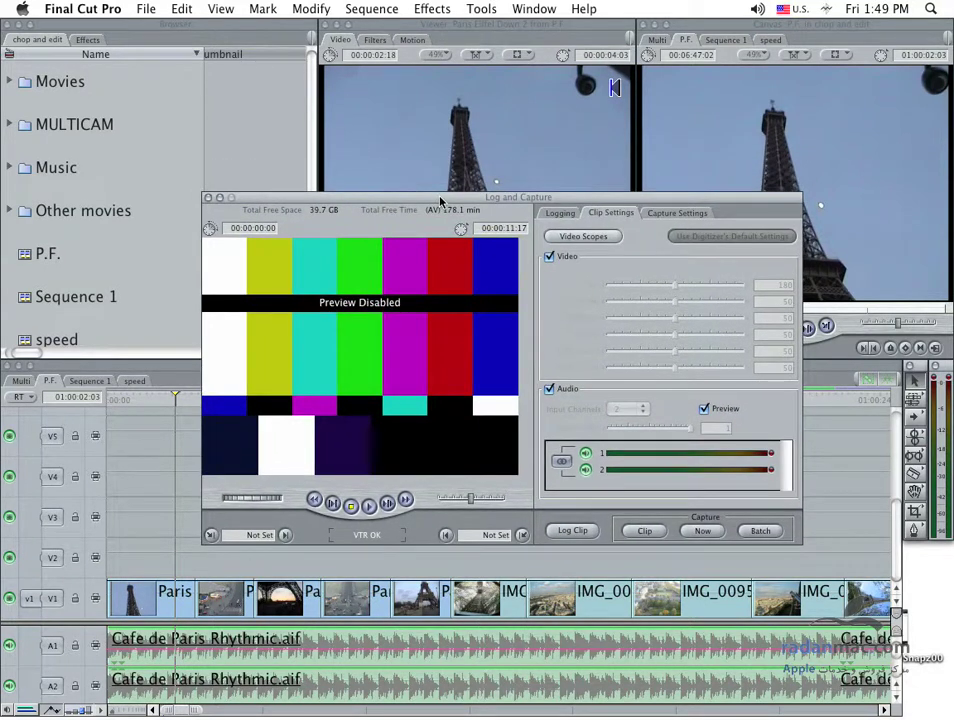
pyautogui.click(705, 409)
pyautogui.moveTo(514, 197); pyautogui.dragTo(503, 219)
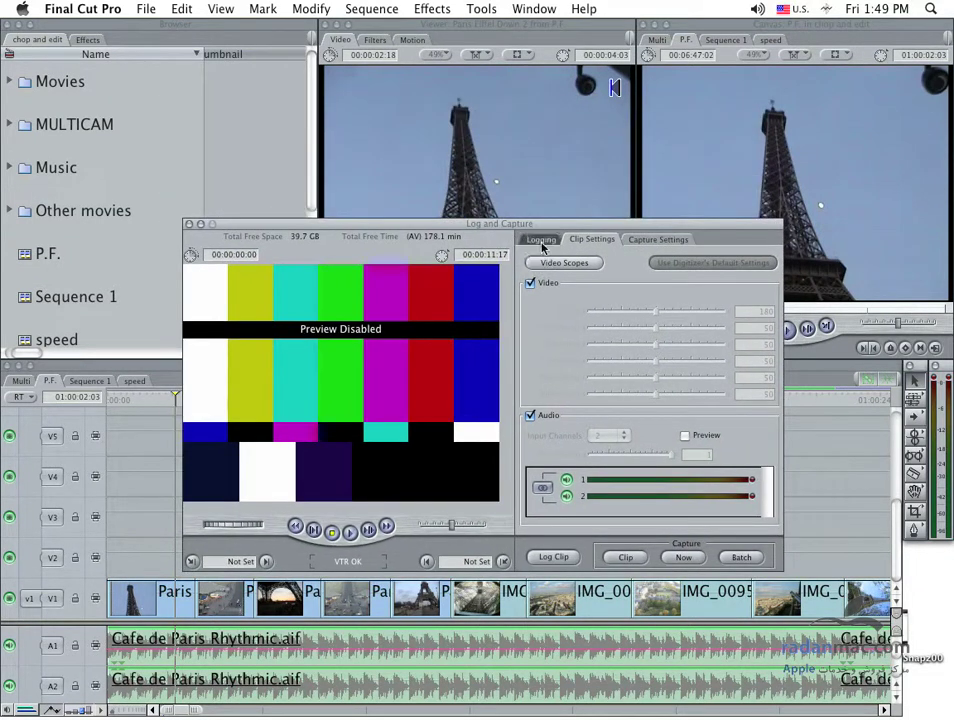
# - Return to the Logging pane with the Markers section expanded, then bring the Browser forward
pyautogui.click(526, 241)
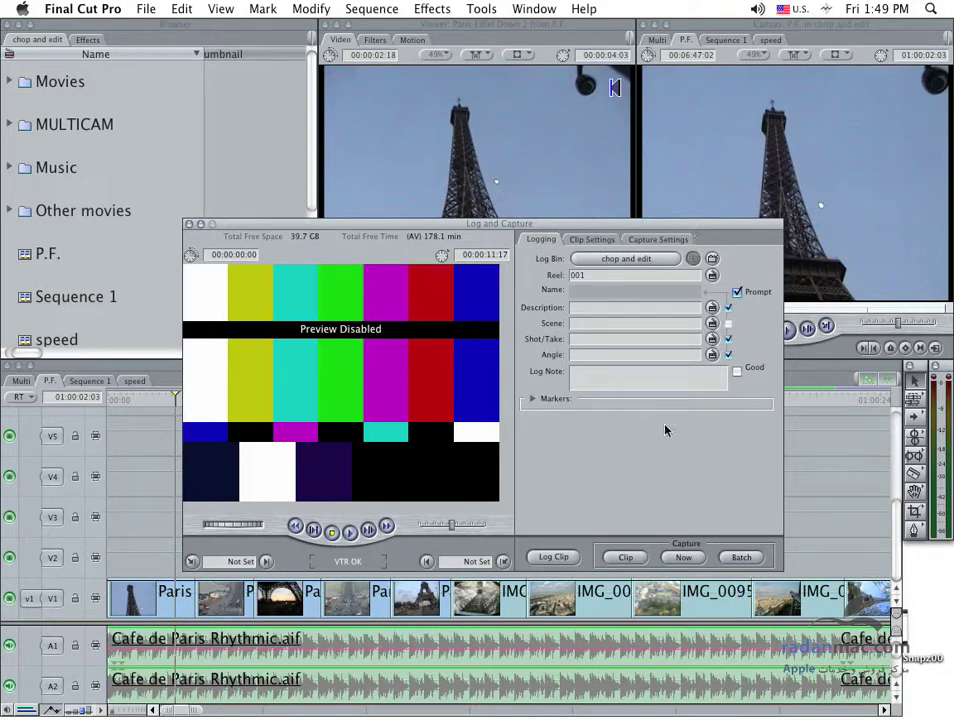
pyautogui.click(533, 399)
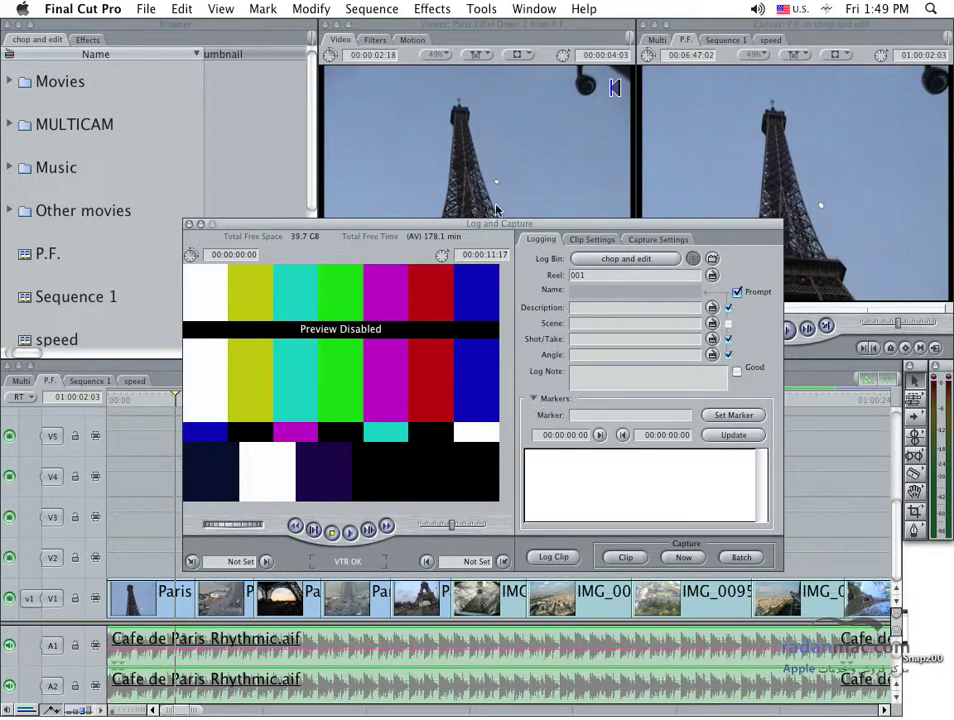
pyautogui.moveTo(479, 227); pyautogui.dragTo(509, 214)
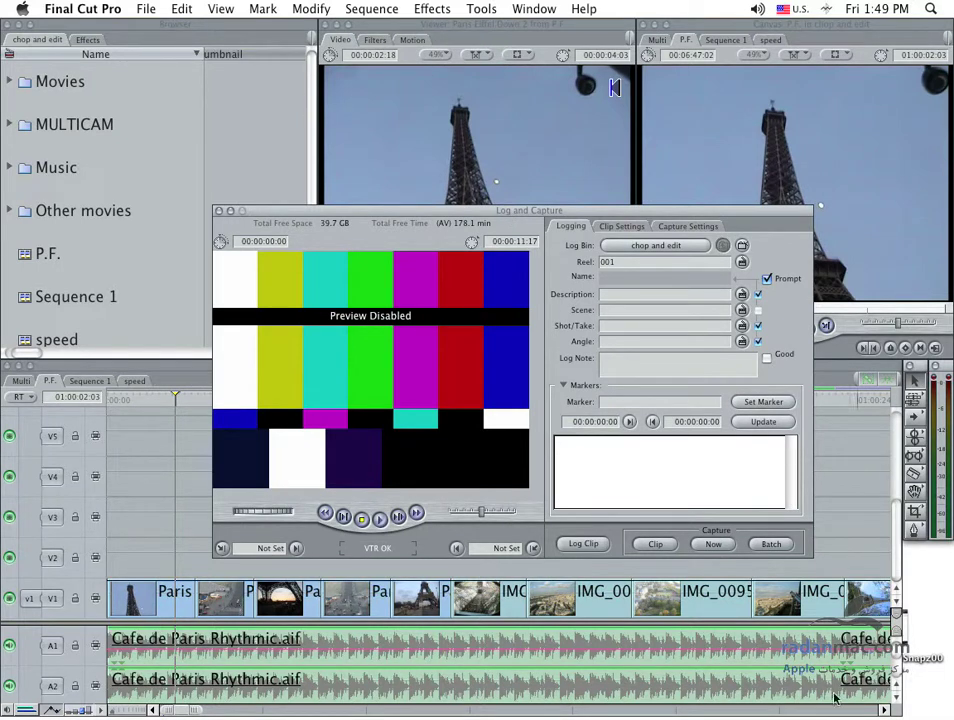
pyautogui.click(130, 30)
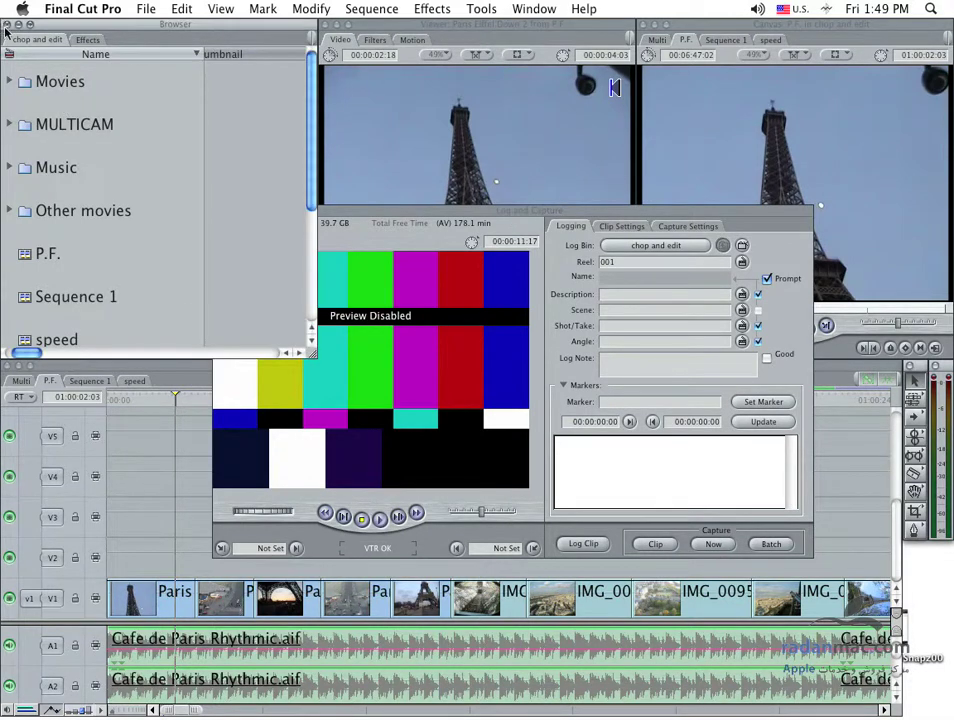
# - Close the 'chop and edit' project and create a new untitled project
pyautogui.rightClick(43, 35)
pyautogui.click(70, 30)
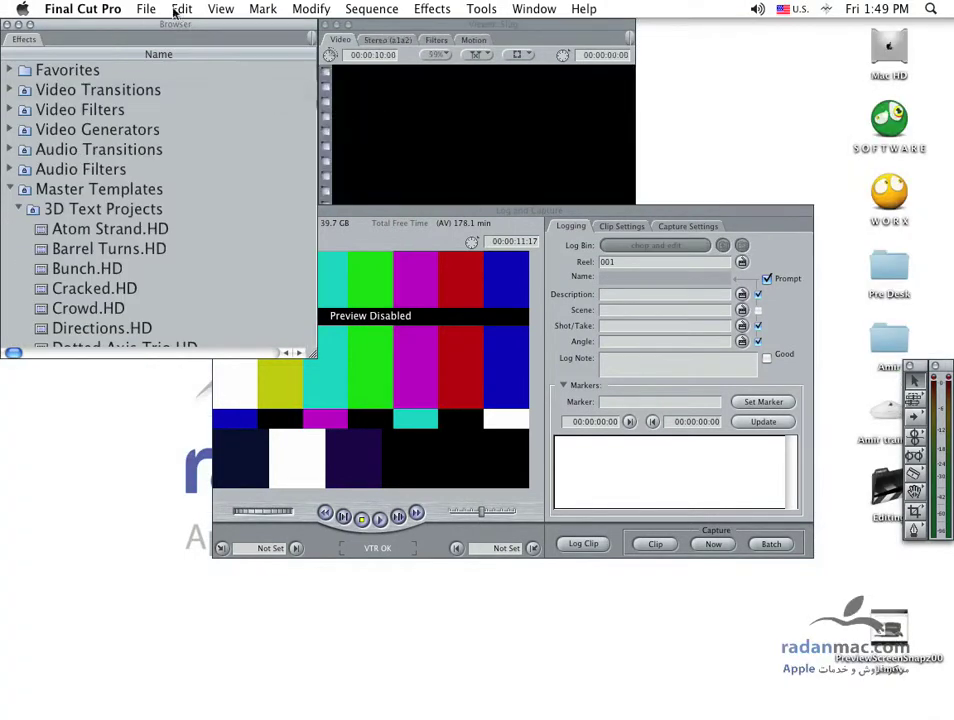
pyautogui.click(146, 9)
pyautogui.moveTo(158, 28)
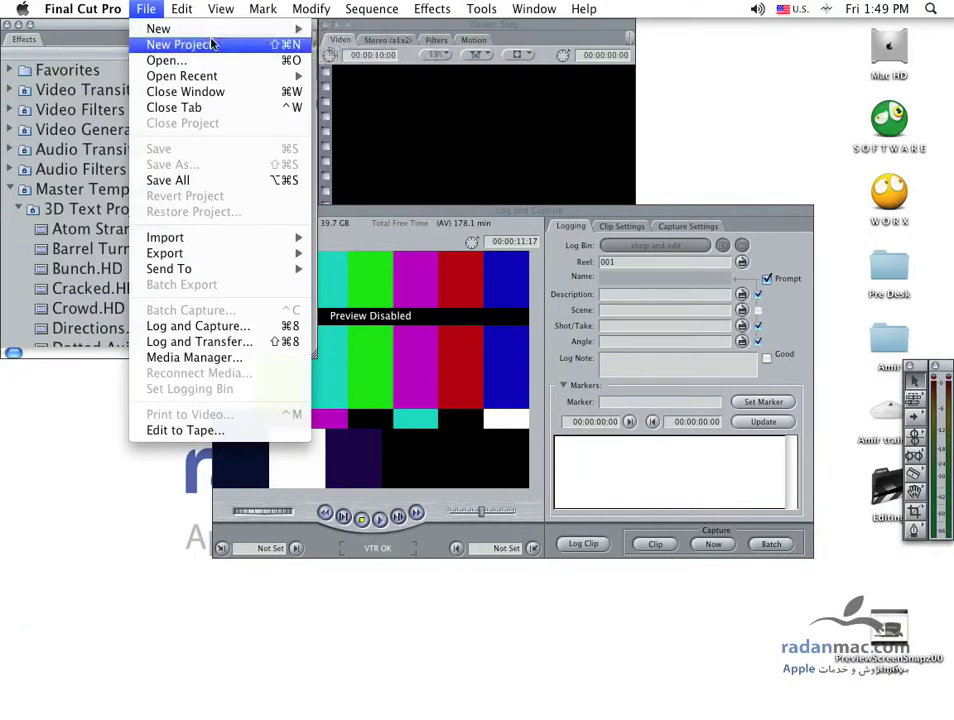
pyautogui.click(272, 44)
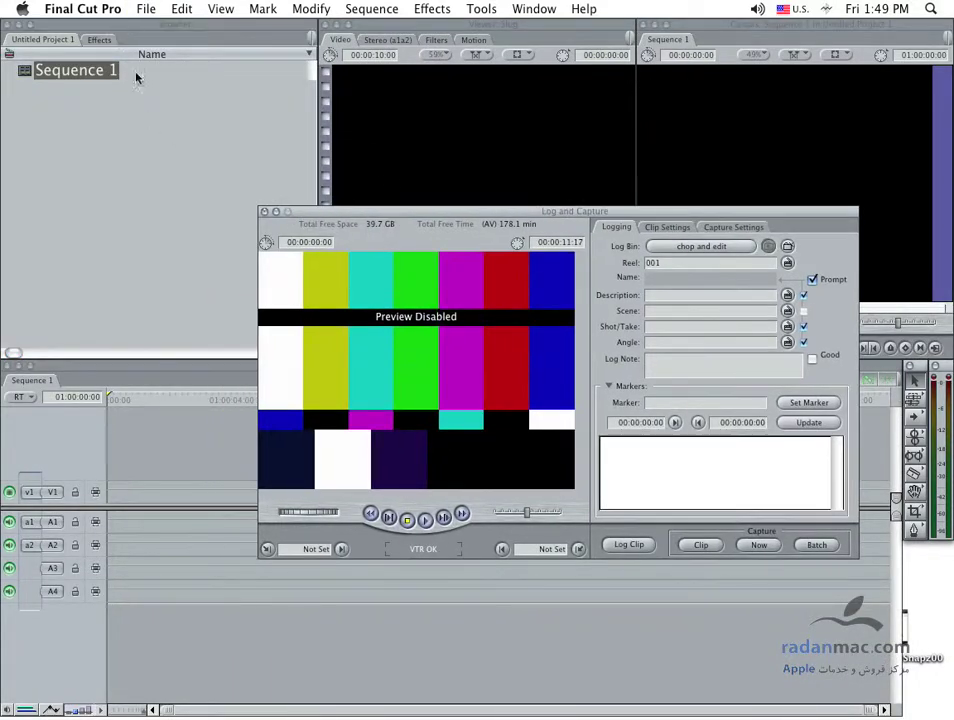
# - Apply the DV-PAL Easy Setup preset with PAL format at 25 fps
pyautogui.click(92, 9)
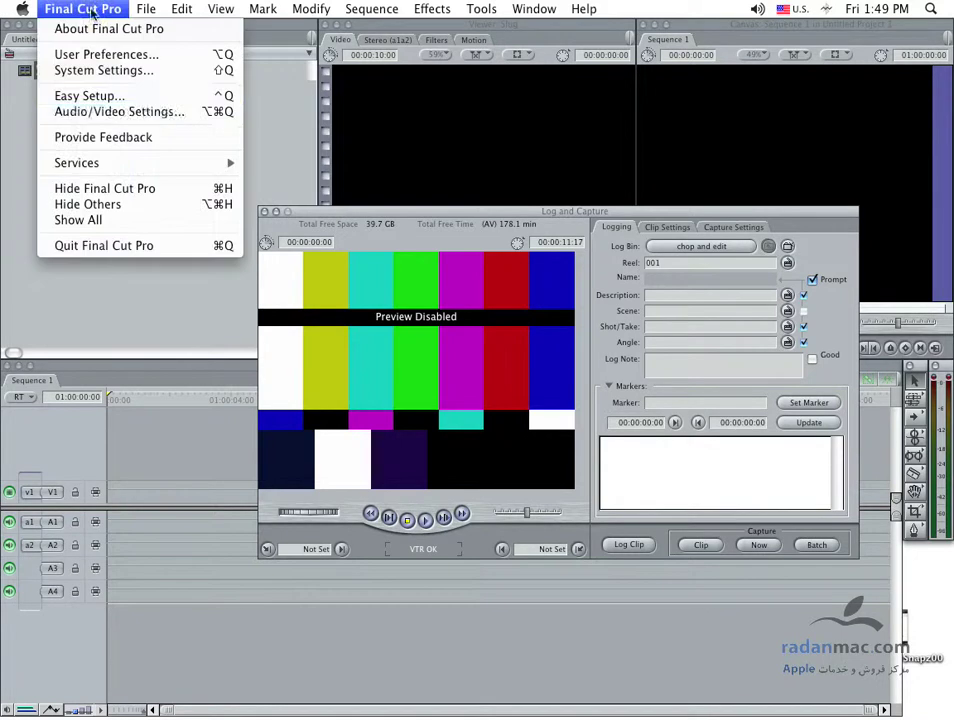
pyautogui.click(100, 94)
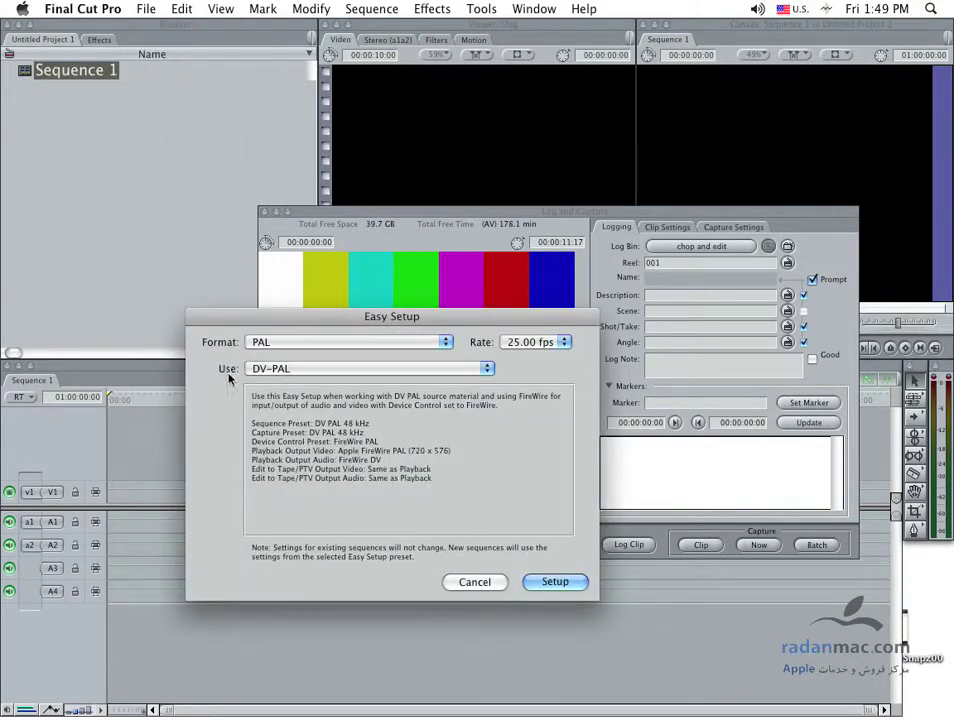
pyautogui.click(555, 581)
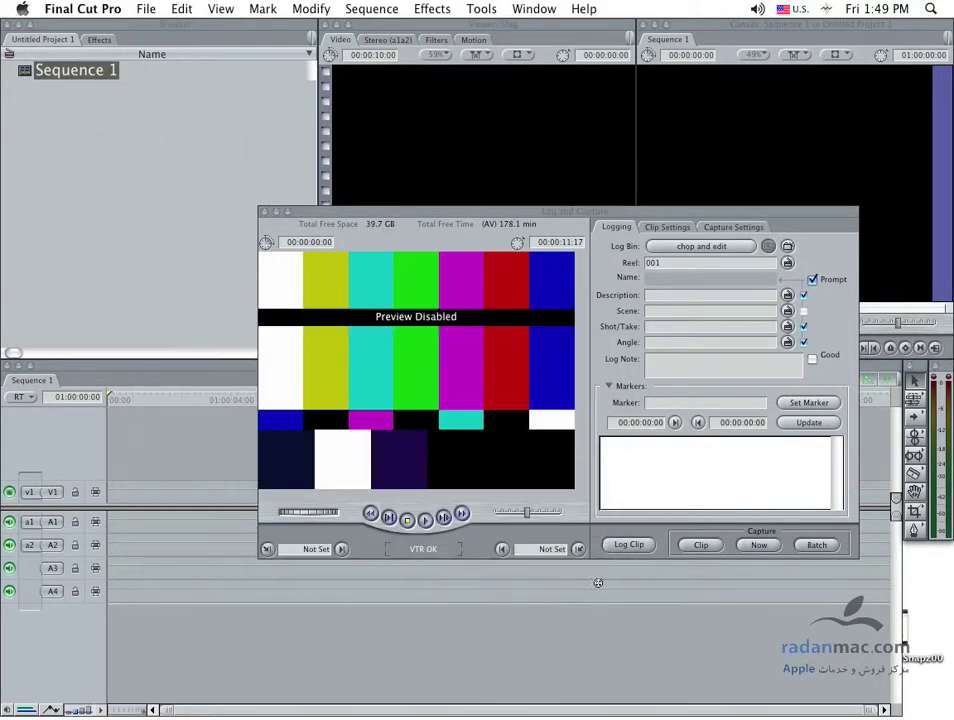
# - Play and stop the tape until blue-screen studio footage shows at 00:00:03:02
pyautogui.moveTo(487, 218); pyautogui.dragTo(410, 218)
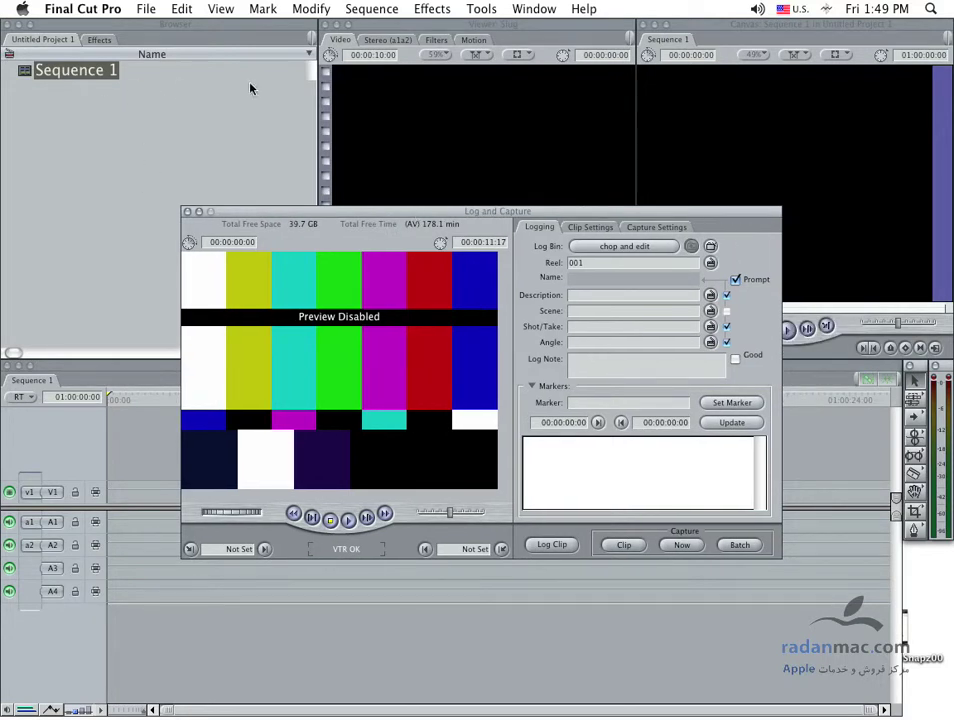
pyautogui.moveTo(333, 213); pyautogui.dragTo(345, 287)
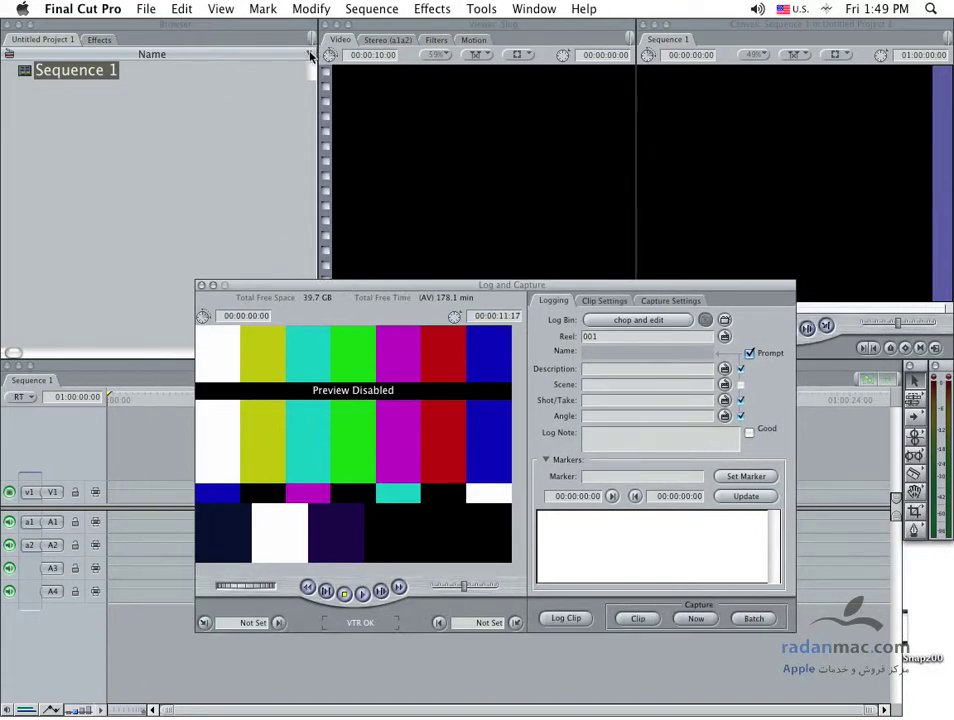
pyautogui.moveTo(336, 289); pyautogui.dragTo(305, 188)
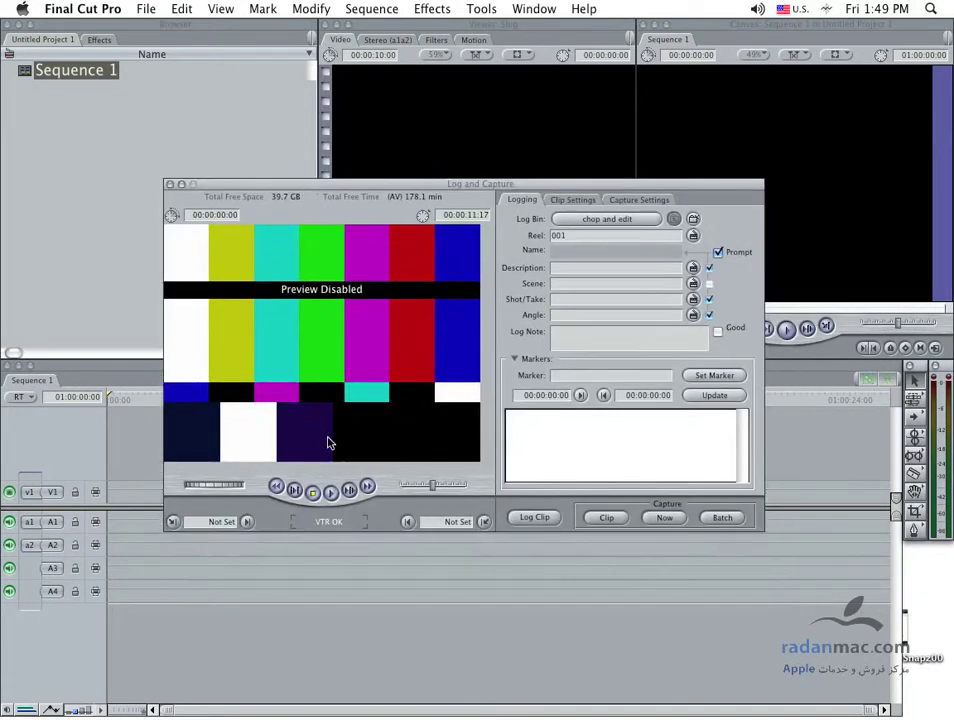
pyautogui.click(327, 495)
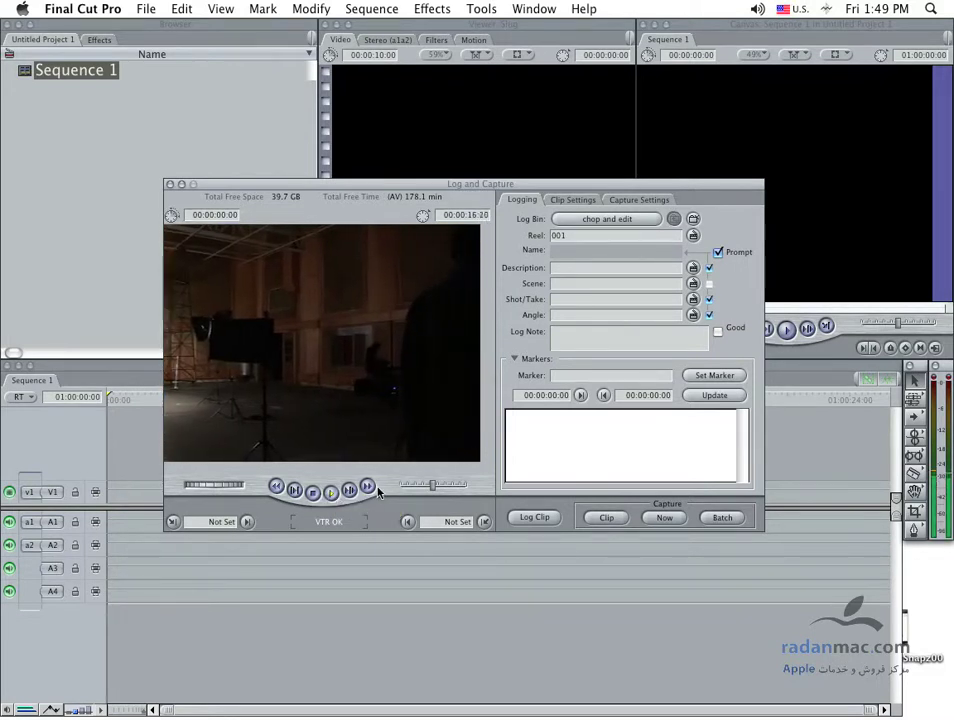
pyautogui.click(315, 493)
pyautogui.click(279, 490)
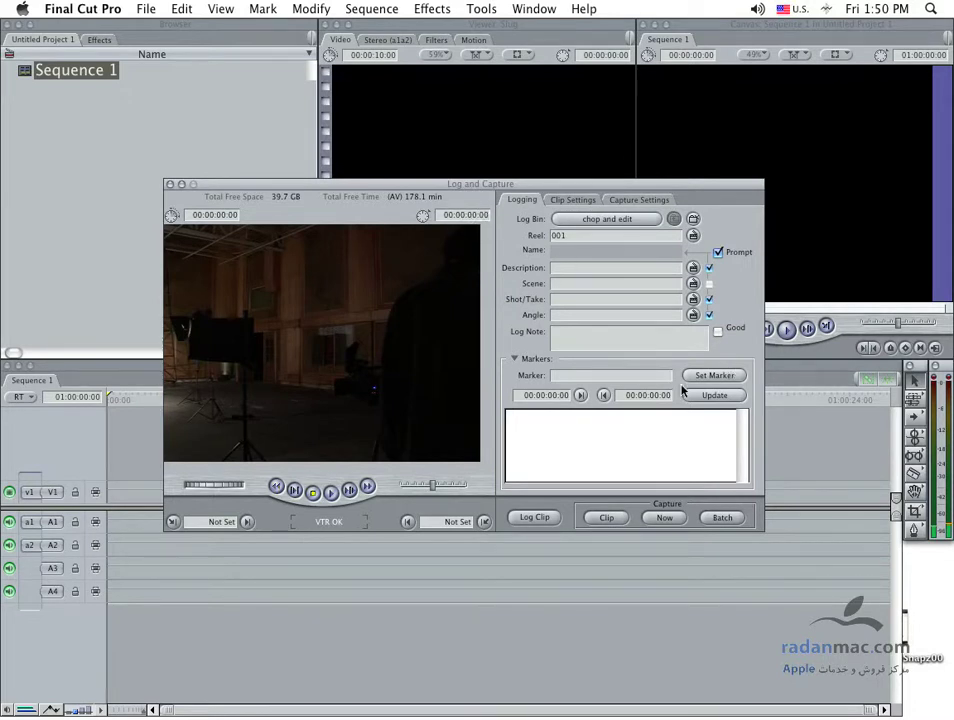
pyautogui.click(326, 495)
pyautogui.click(330, 492)
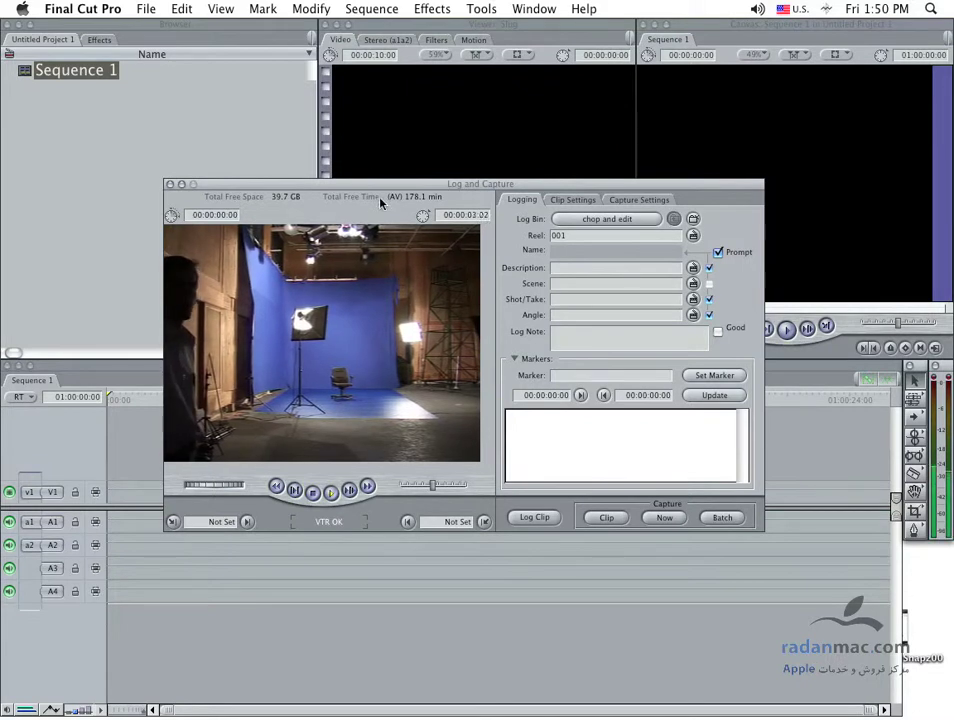
pyautogui.moveTo(380, 203); pyautogui.dragTo(395, 180)
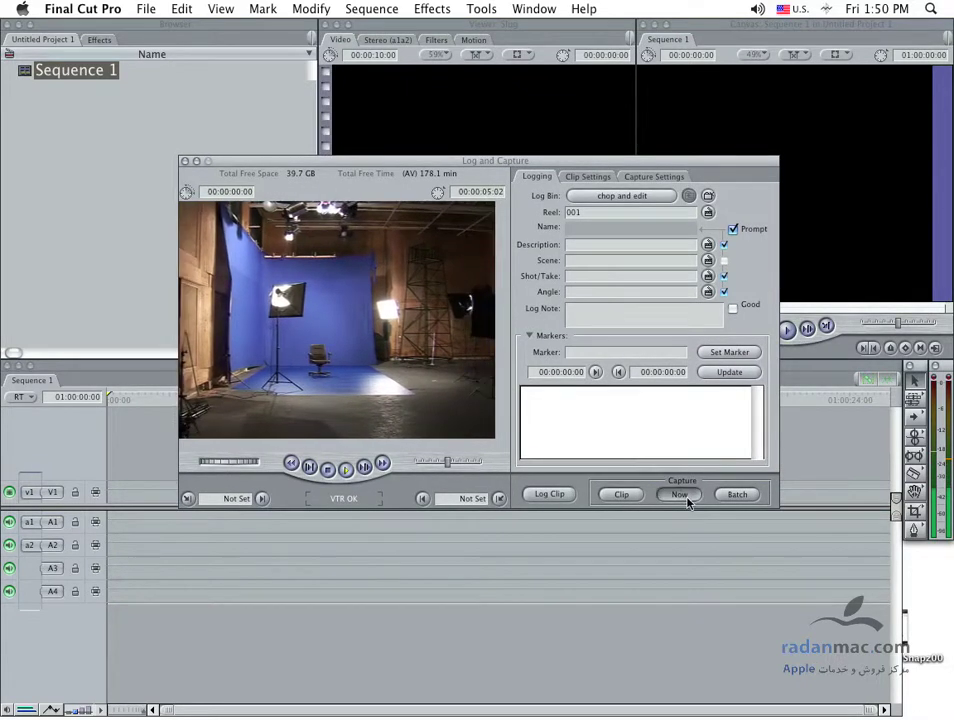
# - Capture Now from the tape and stop with Esc, producing an Untitled clip
pyautogui.click(687, 500)
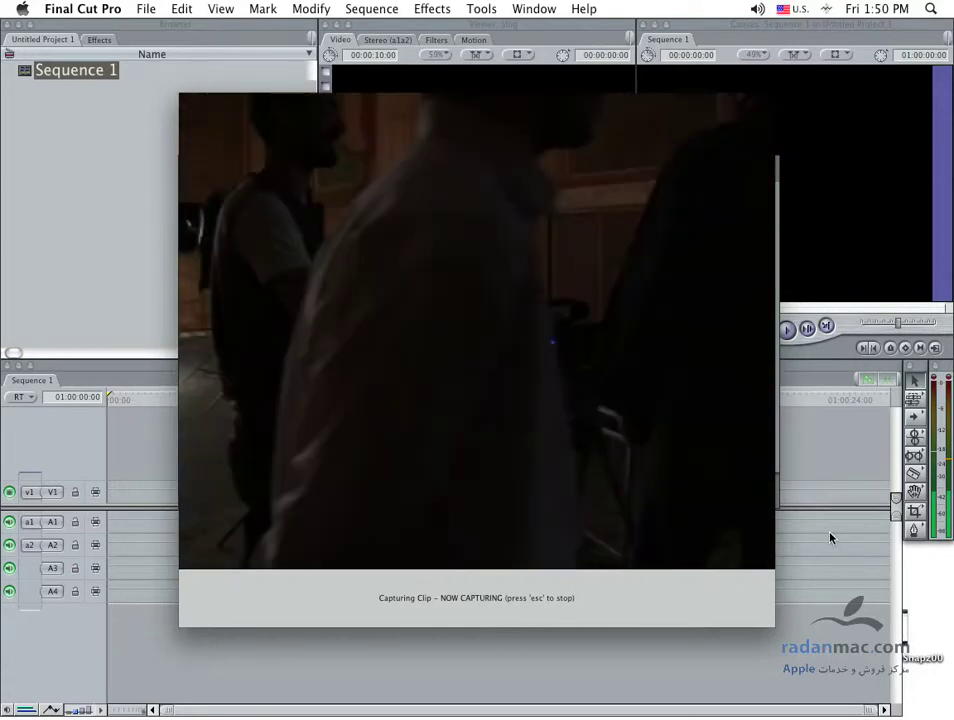
pyautogui.press('Escape')
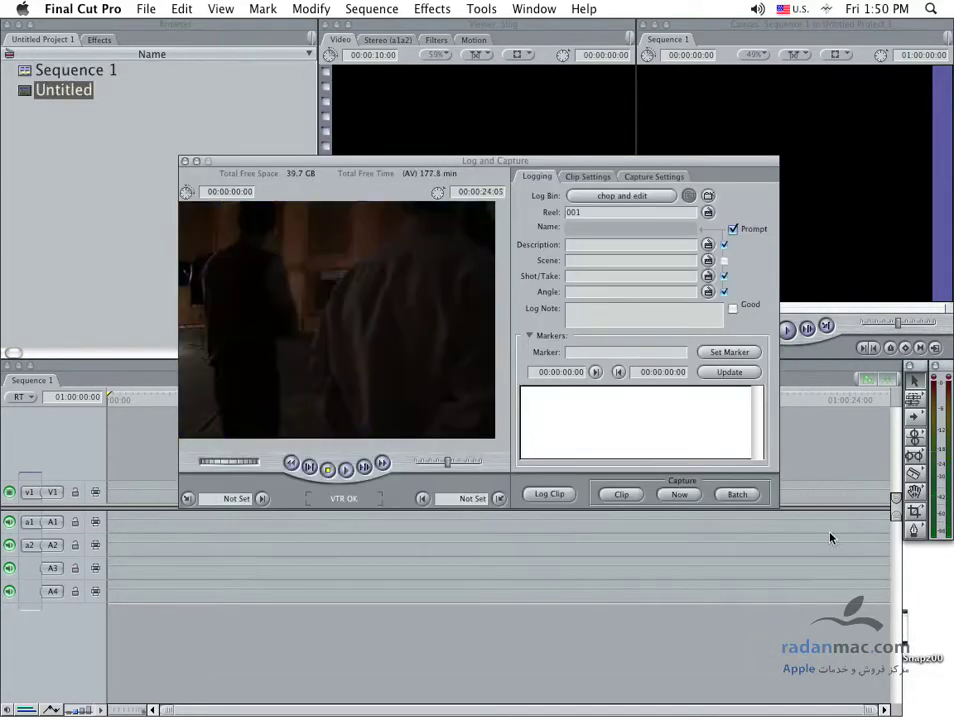
# - Open the Untitled clip in the Viewer and scrub through it
pyautogui.click(68, 135)
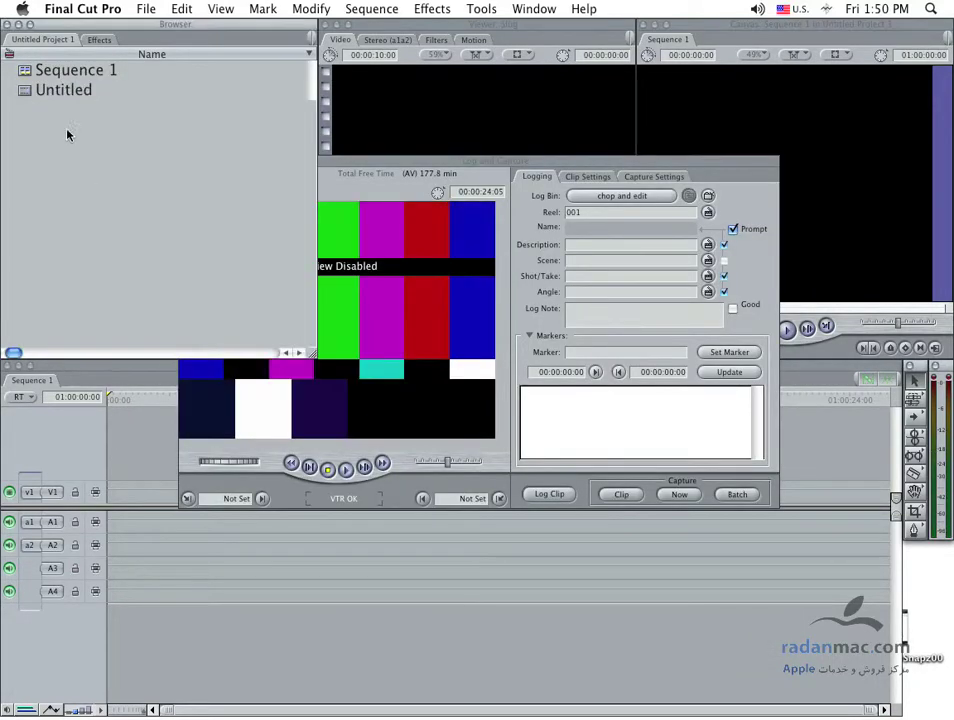
pyautogui.click(48, 97)
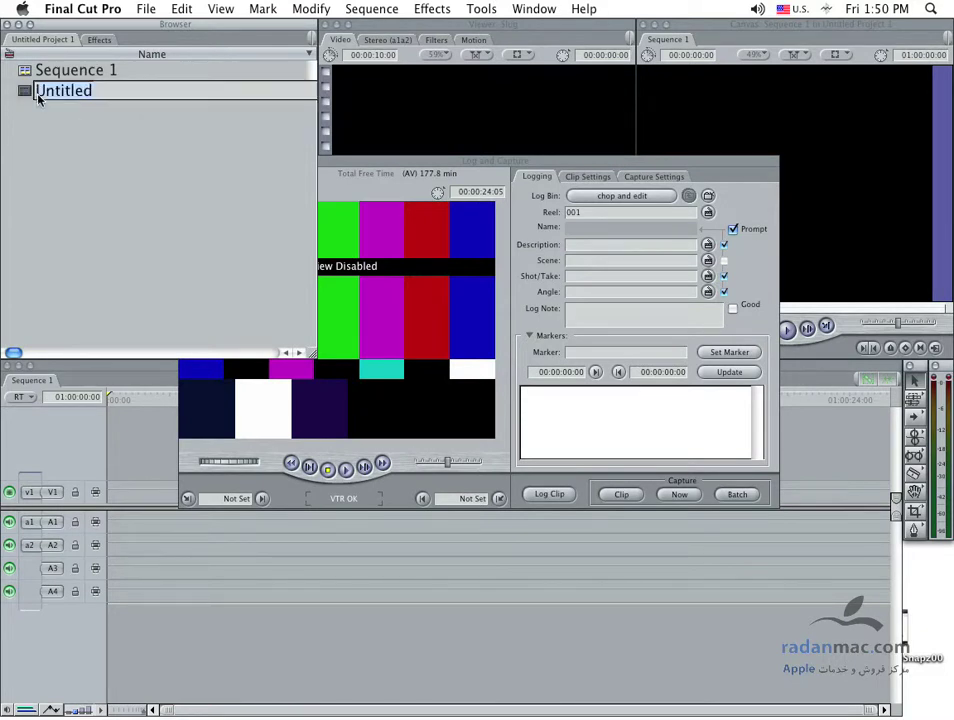
pyautogui.doubleClick(25, 91)
pyautogui.moveTo(333, 308)
pyautogui.mouseDown()
pyautogui.moveTo(376, 300)
pyautogui.moveTo(367, 306)
pyautogui.mouseUp()
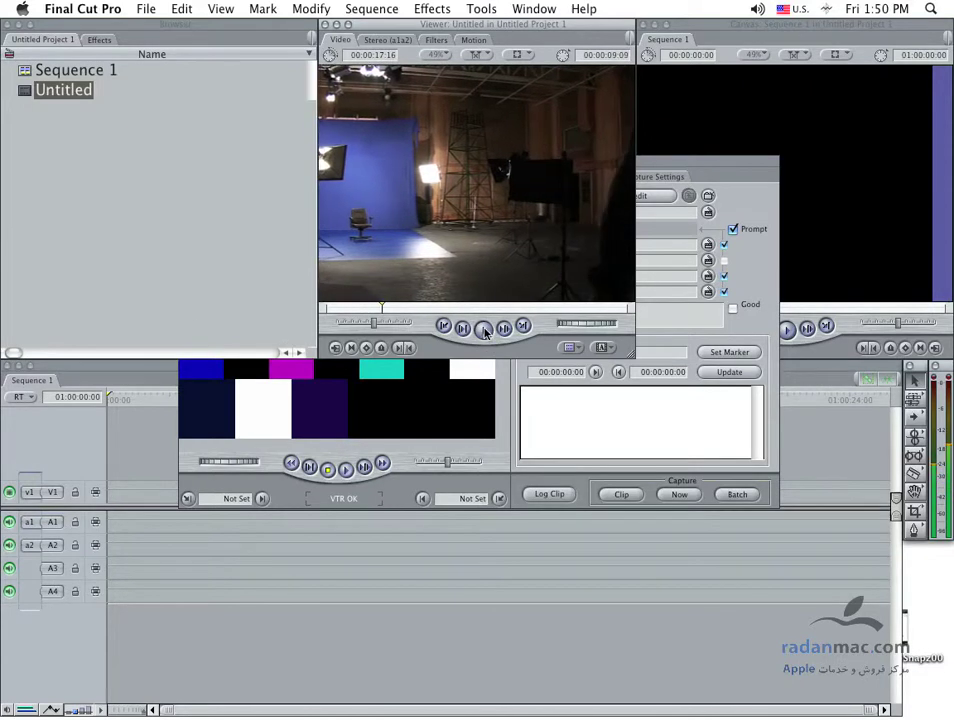
pyautogui.moveTo(362, 310); pyautogui.dragTo(294, 313)
# - Delete the Untitled clip from the project, leaving only Sequence 1
pyautogui.click(47, 145)
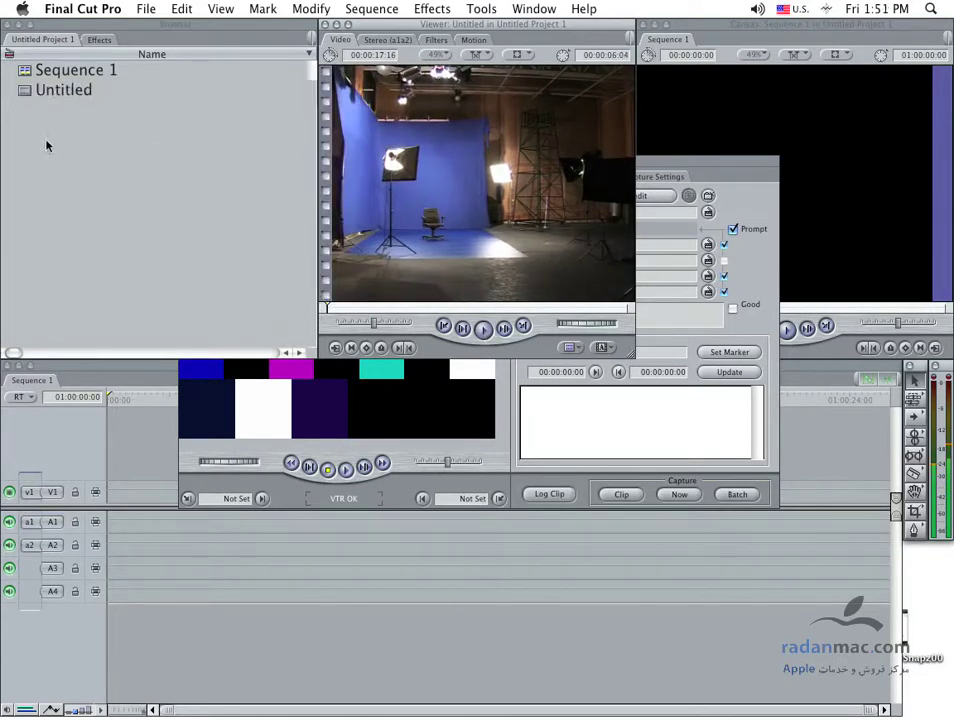
pyautogui.click(60, 92)
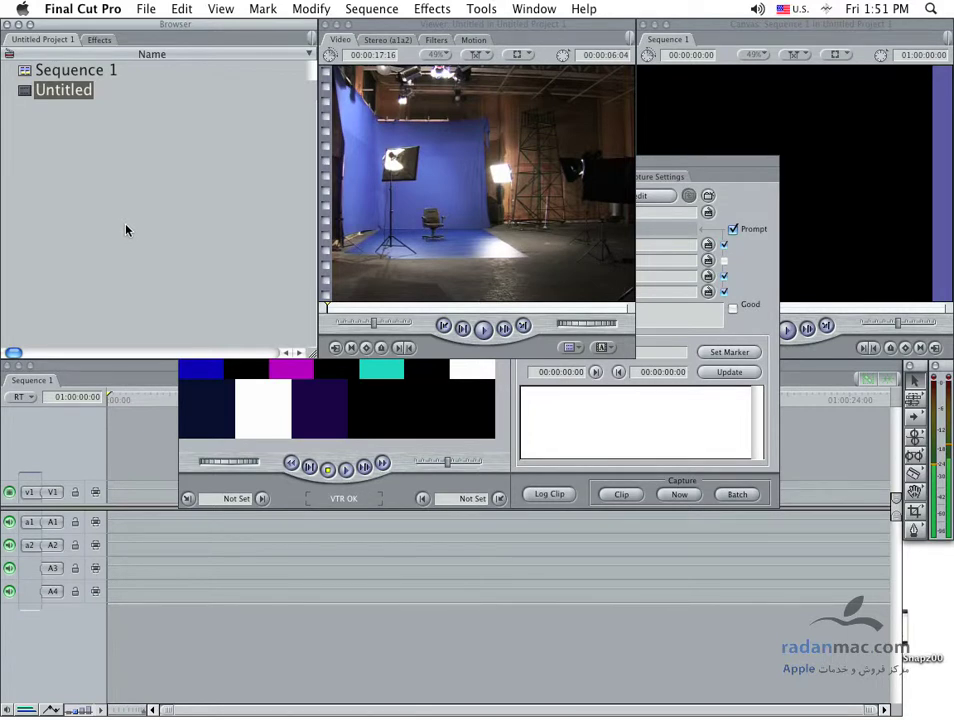
pyautogui.moveTo(660, 166); pyautogui.dragTo(727, 262)
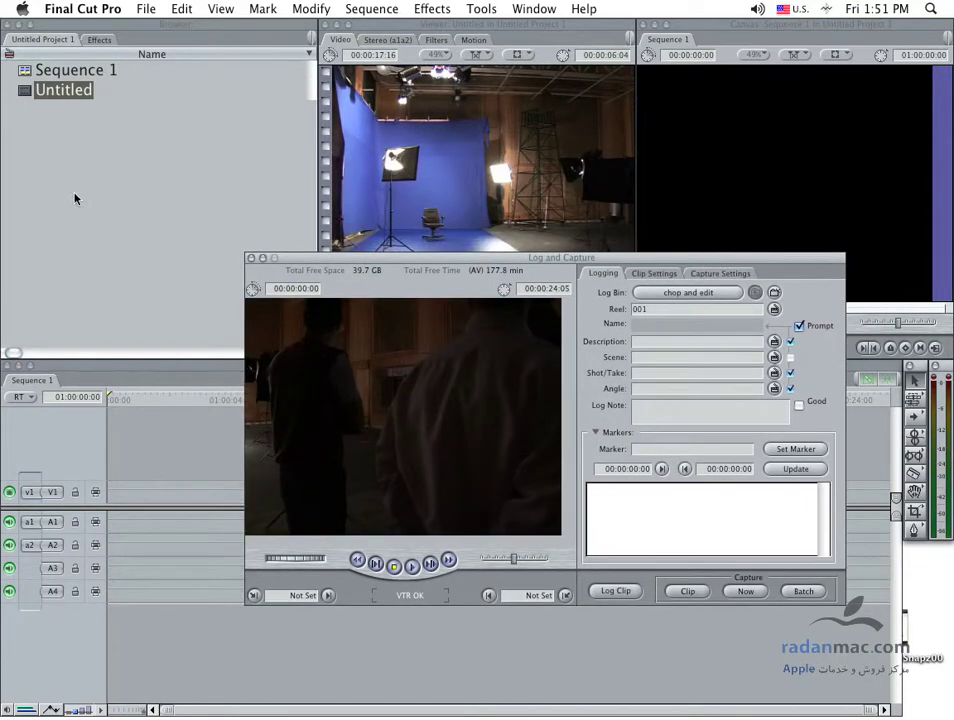
pyautogui.click(77, 130)
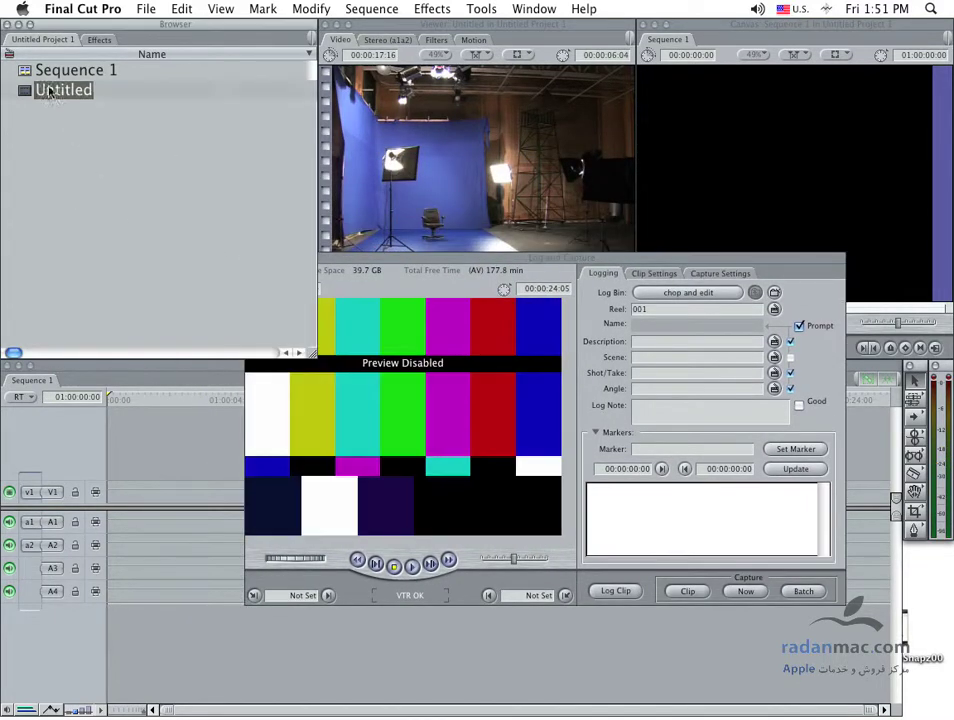
pyautogui.press('Delete')
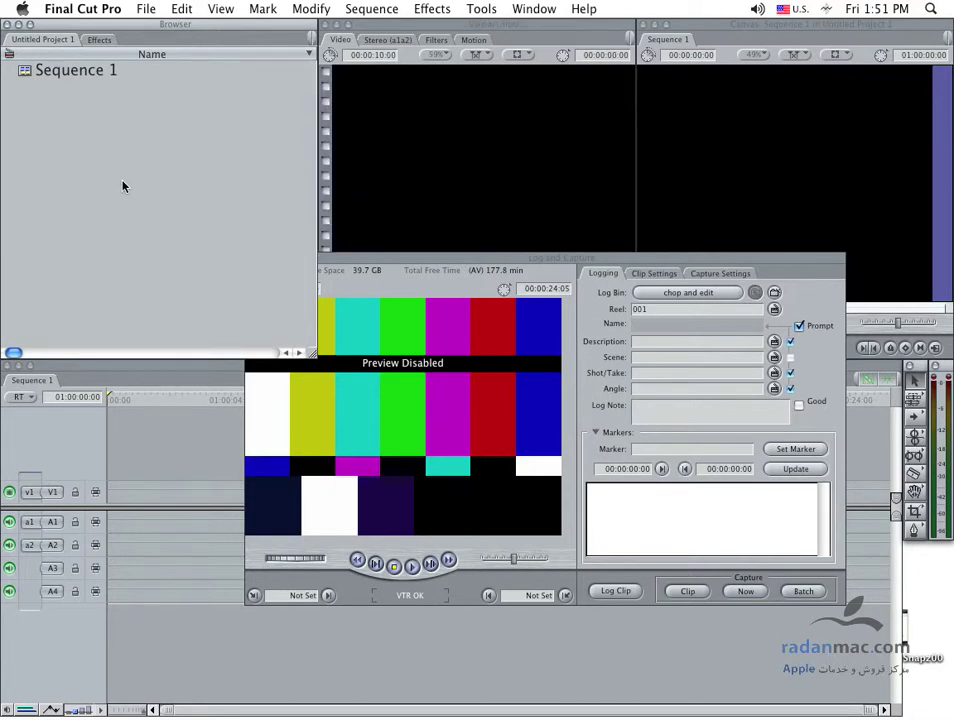
# - Create a new bin, Bin 1, in the project via File > New > Bin
pyautogui.rightClick(123, 186)
pyautogui.click(59, 182)
pyautogui.rightClick(78, 120)
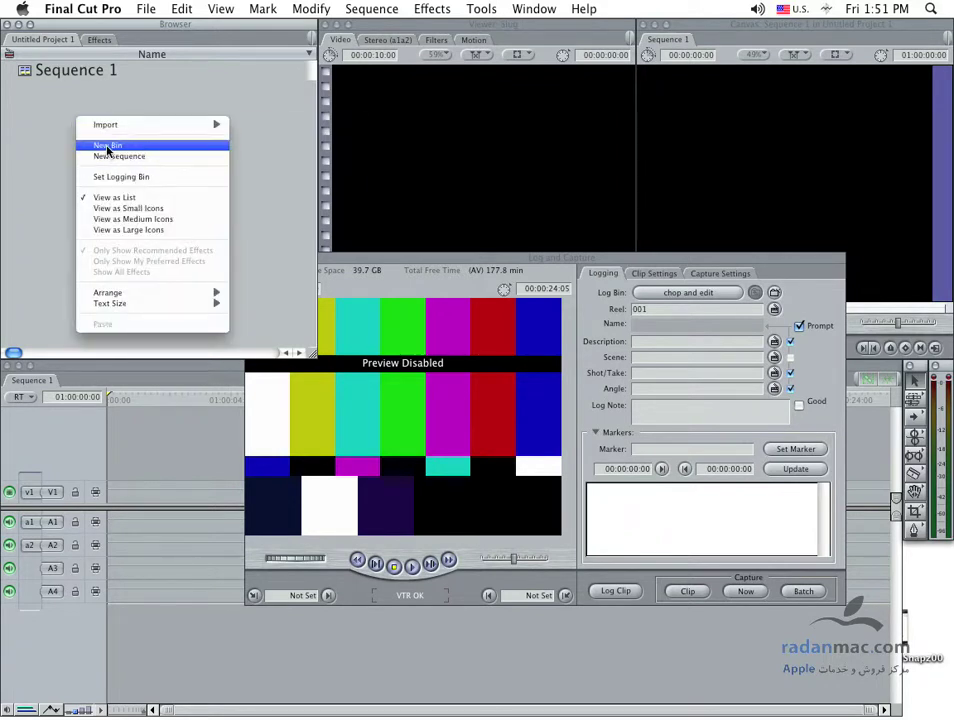
pyautogui.click(51, 141)
pyautogui.rightClick(48, 130)
pyautogui.press('Escape')
pyautogui.click(140, 9)
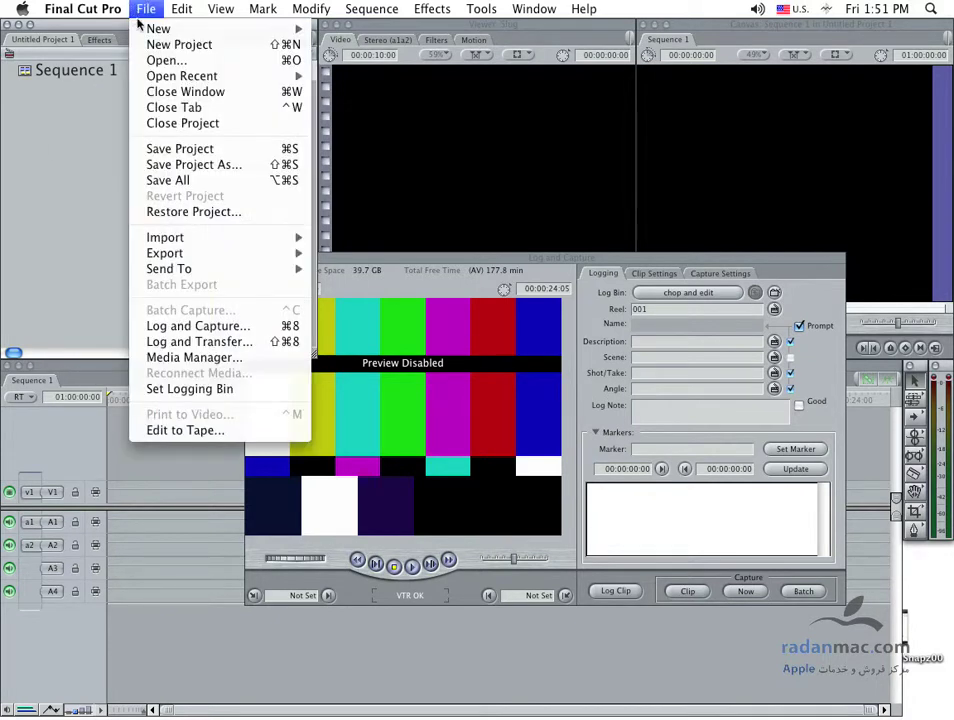
pyautogui.moveTo(165, 30)
pyautogui.click(352, 48)
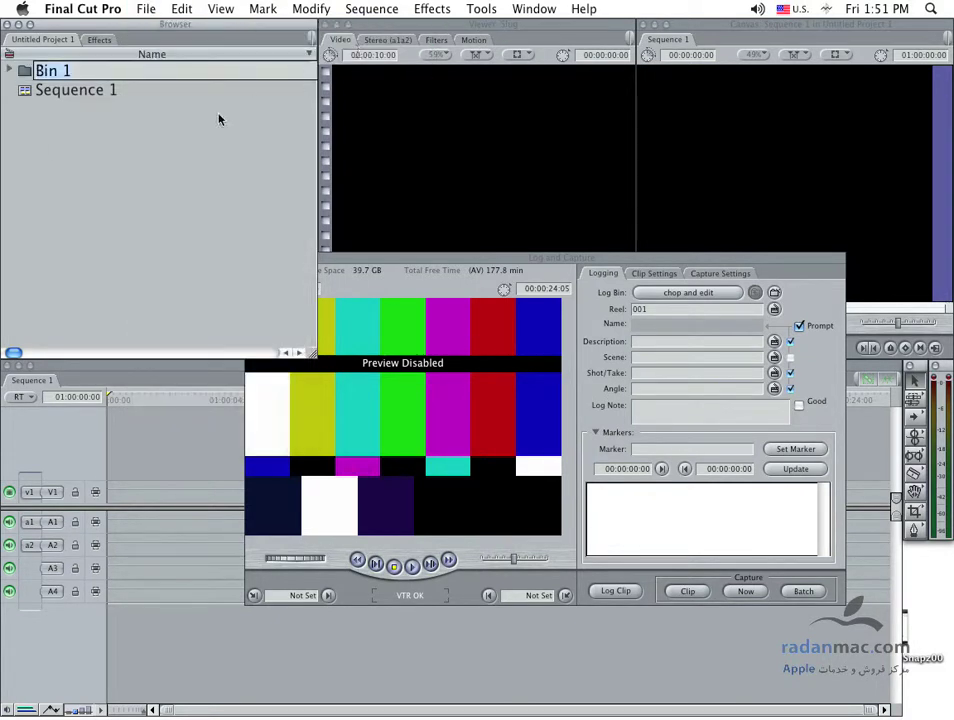
# - Rename Bin 1 to the Persian name 'پشت صحنه' (behind the scenes)
pyautogui.click(12, 70)
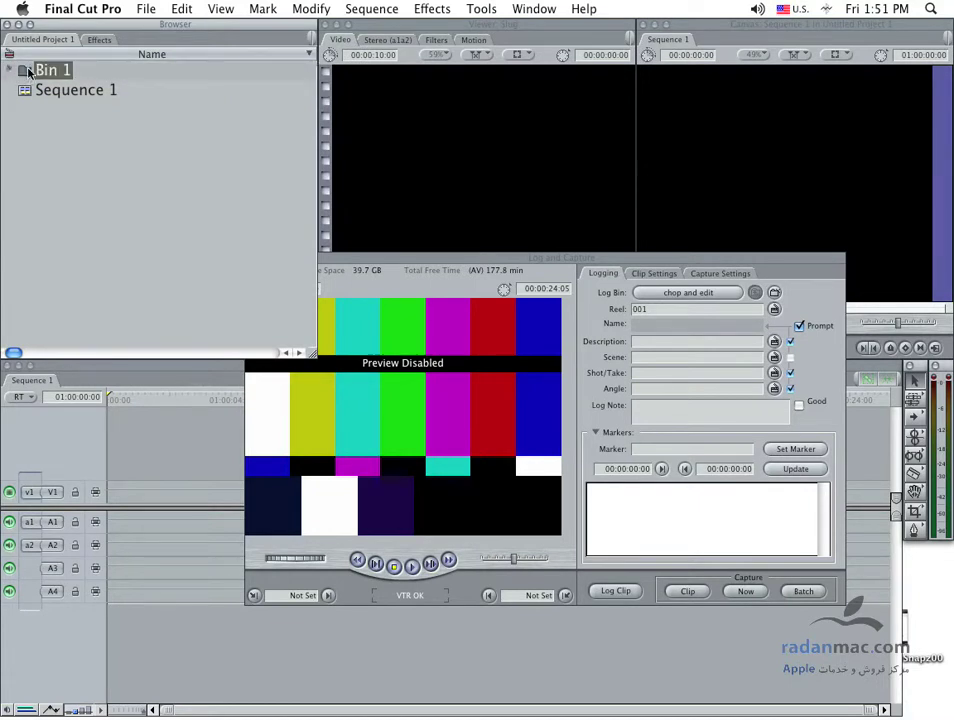
pyautogui.press('Return')
pyautogui.write('Backstag')
pyautogui.press('BackSpace')
pyautogui.press('BackSpace')
pyautogui.press('BackSpace')
pyautogui.press('BackSpace')
pyautogui.press('BackSpace')
pyautogui.press('BackSpace')
pyautogui.press('BackSpace')
pyautogui.press('super+space')
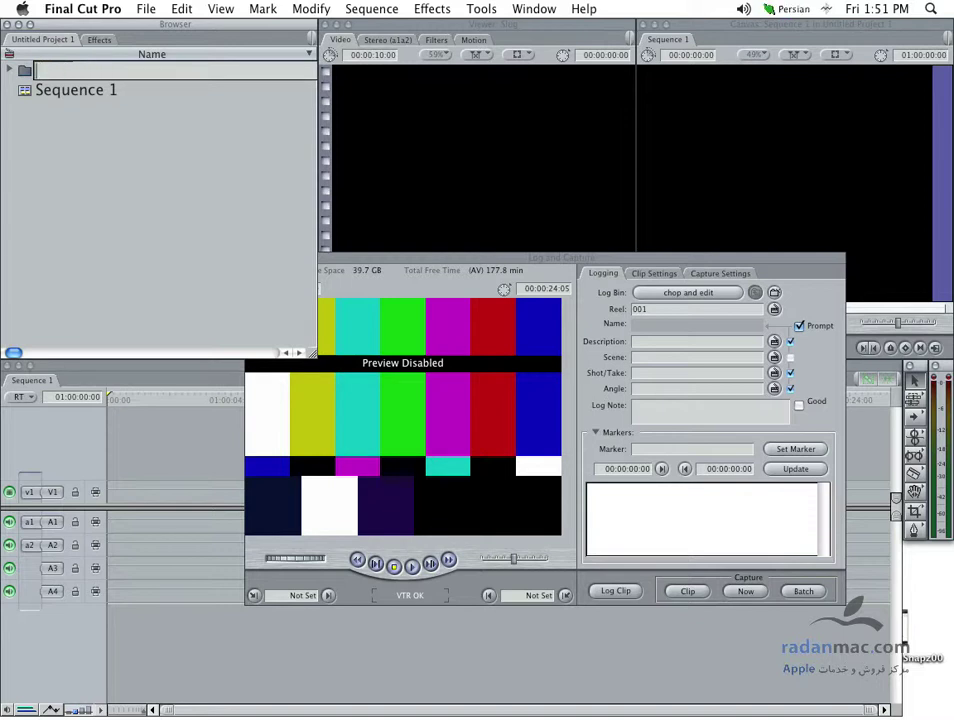
pyautogui.write('ل')
pyautogui.write('ش')
pyautogui.write('ت')
pyautogui.write(' ص')
pyautogui.write('ح')
pyautogui.write('نه')
pyautogui.press('Return')
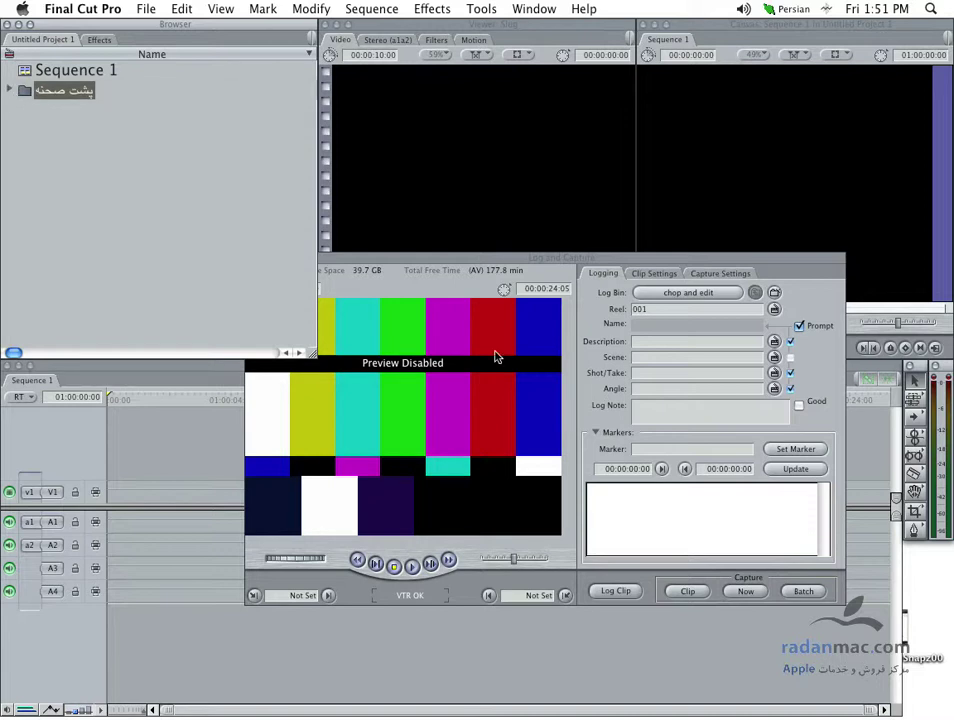
pyautogui.click(449, 259)
pyautogui.moveTo(449, 259); pyautogui.dragTo(452, 258)
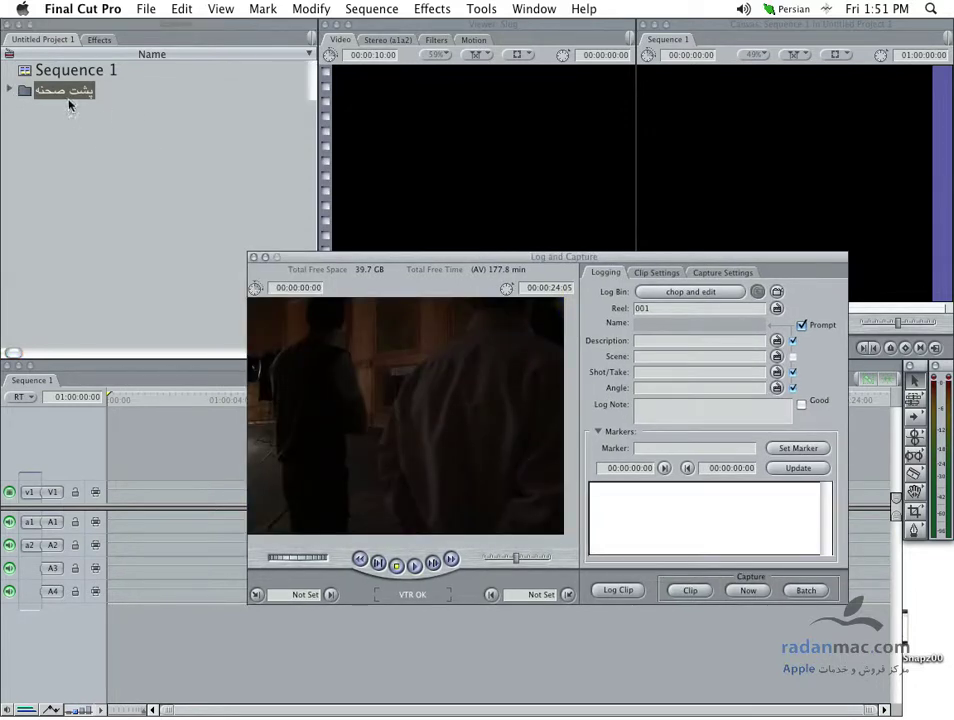
pyautogui.moveTo(280, 254); pyautogui.dragTo(243, 278)
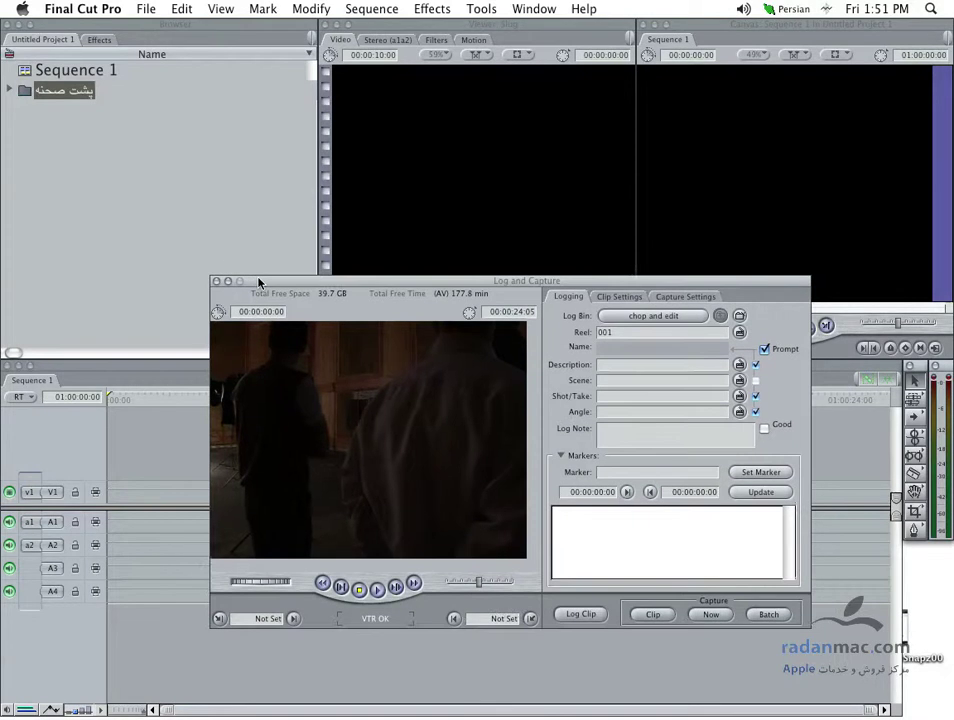
pyautogui.doubleClick(641, 333)
pyautogui.moveTo(458, 284); pyautogui.dragTo(433, 278)
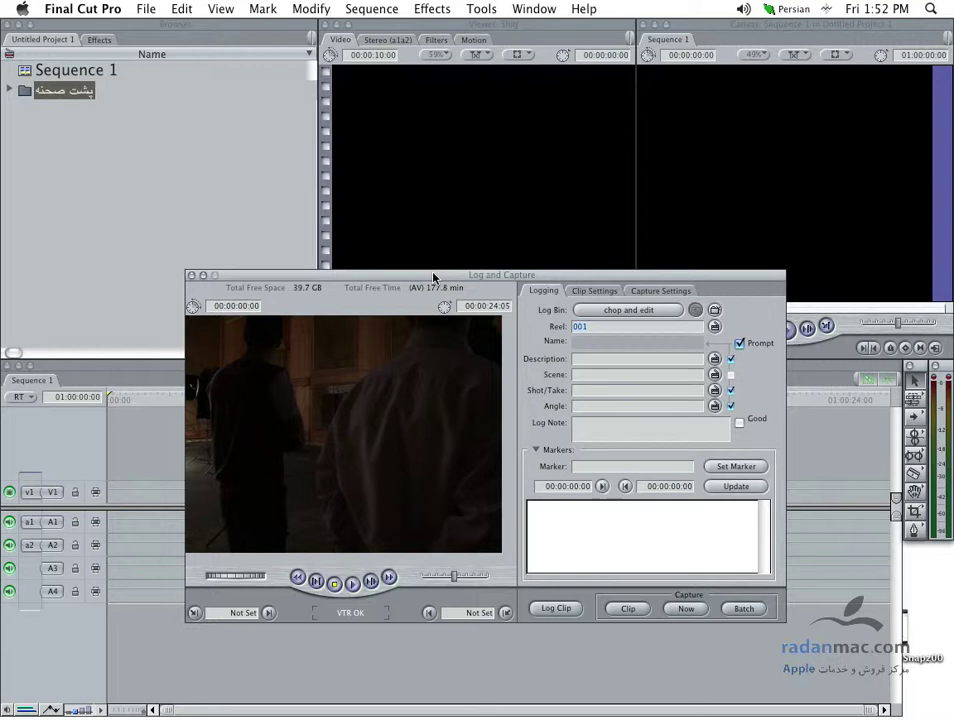
pyautogui.click(600, 329)
# - Enter Studio as the reel and 'behind scene' as the description
pyautogui.write('سه')
pyautogui.press('BackSpace')
pyautogui.press('BackSpace')
pyautogui.press('super+space')
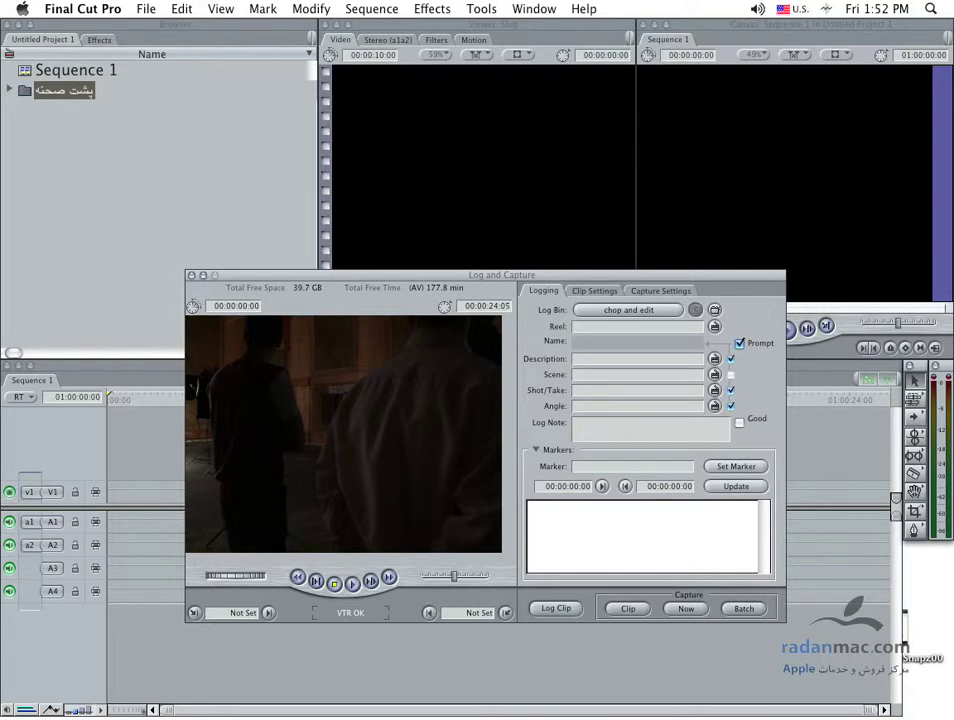
pyautogui.write('N')
pyautogui.press('BackSpace')
pyautogui.write('Studio')
pyautogui.press('Tab')
pyautogui.write('behind scene')
# - Set Shot/Take to 1 so the clip is named 'behind scene_1'
pyautogui.press('Tab')
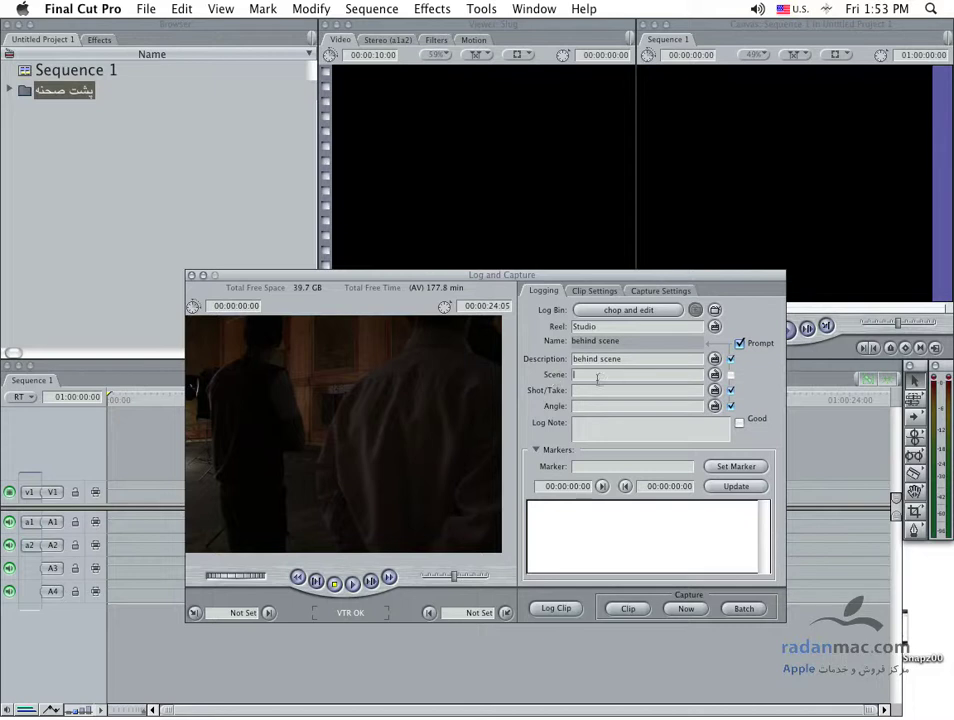
pyautogui.press('Tab')
pyautogui.click(592, 375)
pyautogui.click(579, 391)
pyautogui.write('1')
pyautogui.click(575, 405)
pyautogui.press('super+space')
# - Type the Persian log note 'شروع کار' (start of work) for the clip
pyautogui.write('ذ')
pyautogui.press('BackSpace')
pyautogui.write('ز')
pyautogui.write('شا')
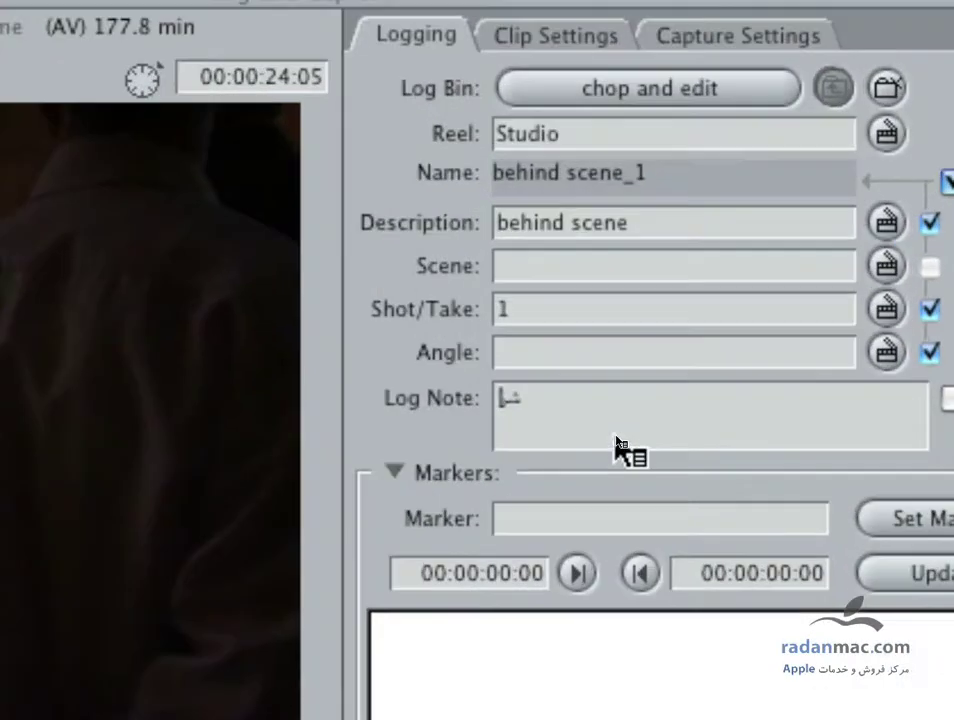
pyautogui.write('ر')
pyautogui.write('وع کار')
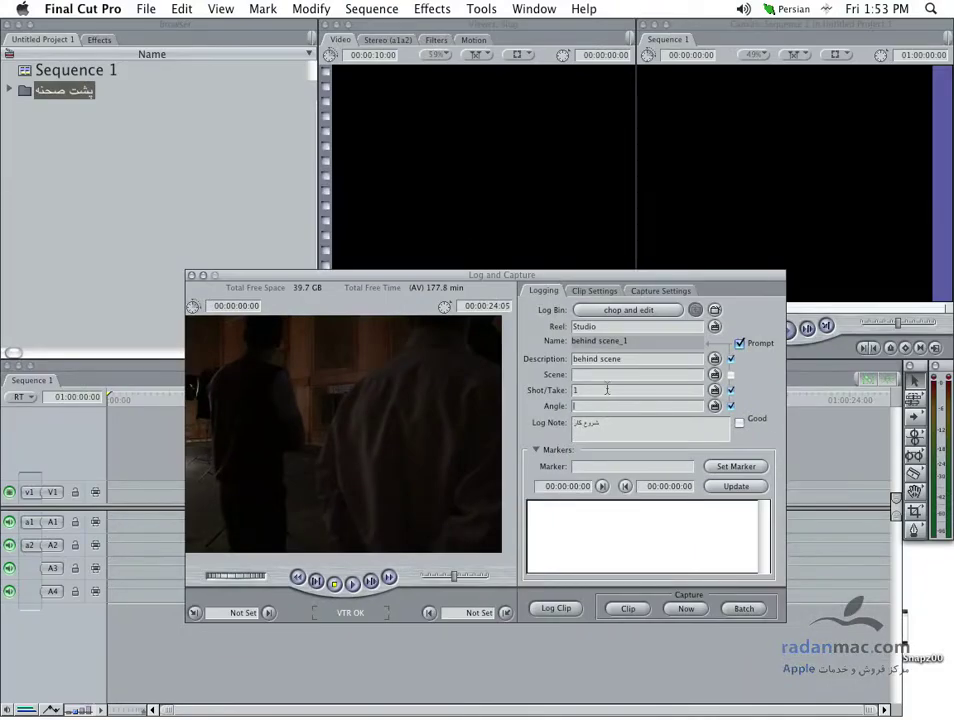
pyautogui.moveTo(520, 275)
pyautogui.mouseDown()
pyautogui.moveTo(577, 232)
pyautogui.moveTo(568, 180)
pyautogui.mouseUp()
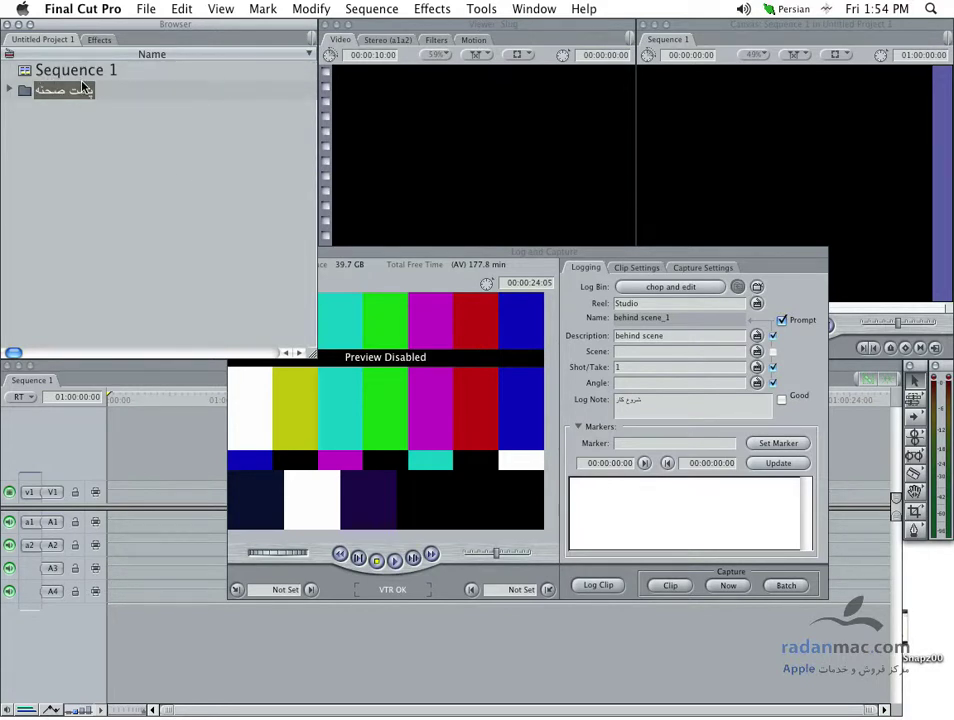
# - Make the پشت صحنه bin the logging bin with File > Set Logging Bin
pyautogui.click(367, 257)
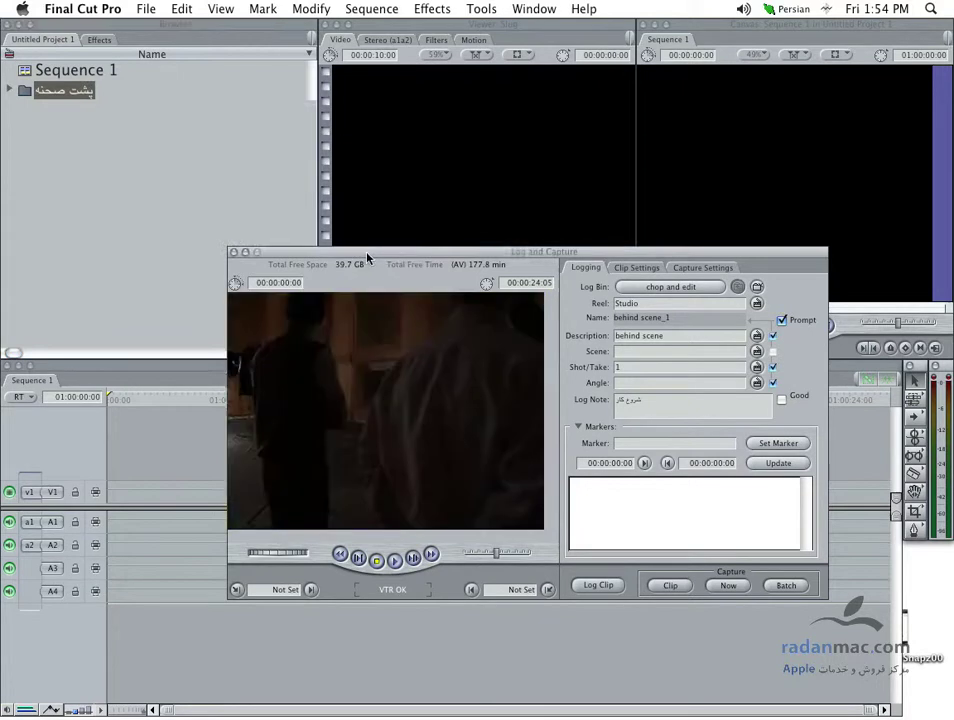
pyautogui.moveTo(367, 257); pyautogui.dragTo(373, 241)
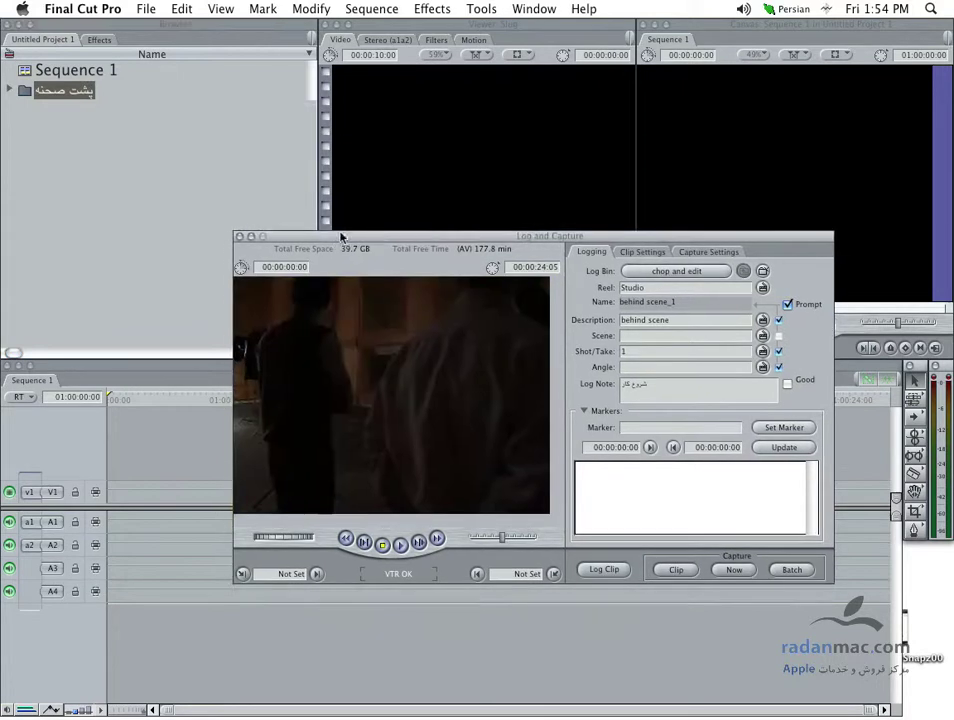
pyautogui.click(55, 95)
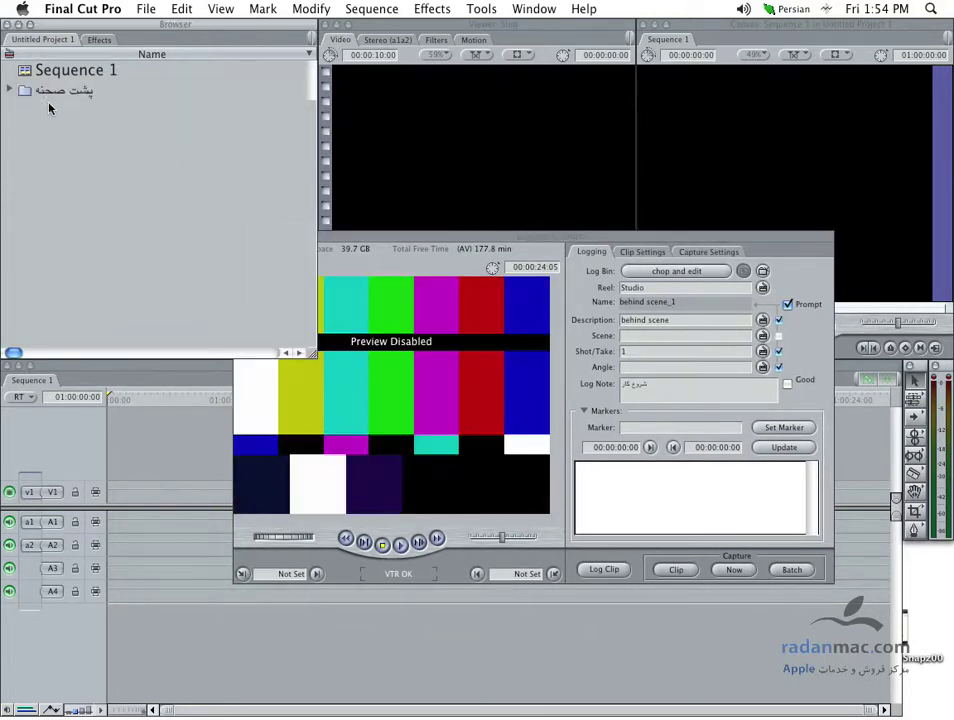
pyautogui.rightClick(43, 92)
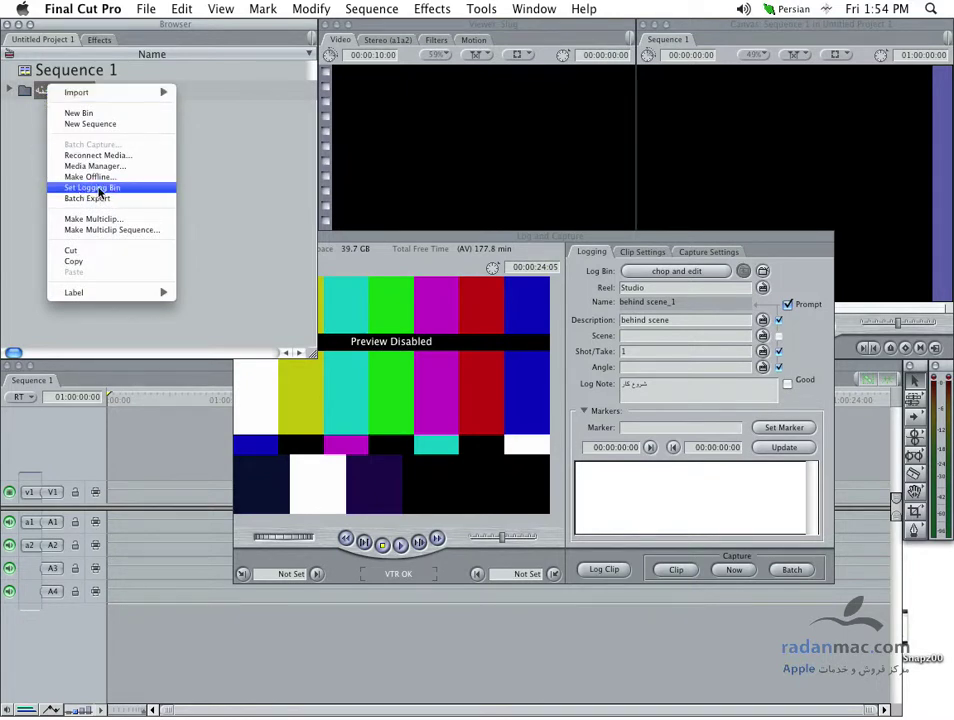
pyautogui.click(138, 8)
pyautogui.click(141, 8)
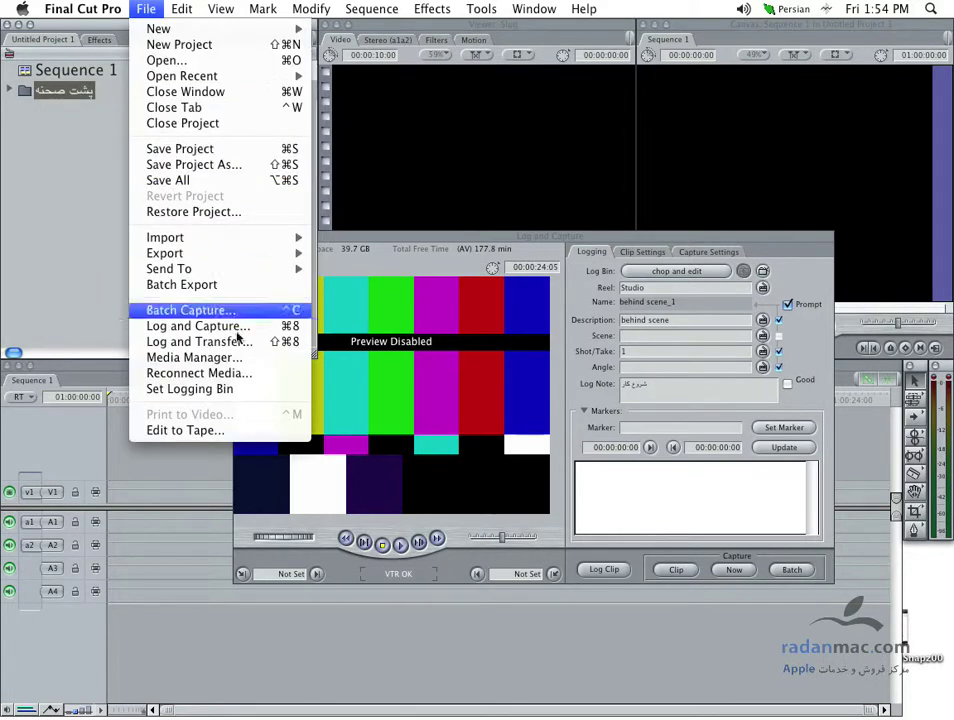
pyautogui.click(195, 397)
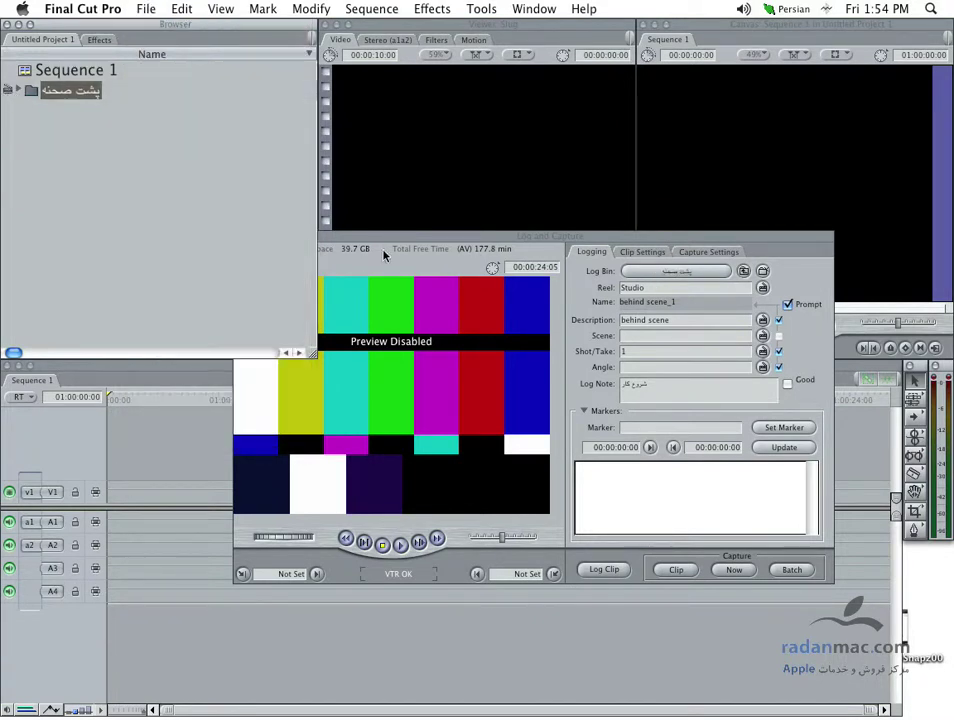
# - Bring Log and Capture back to the front, reposition it, then return to the Browser
pyautogui.click(566, 249)
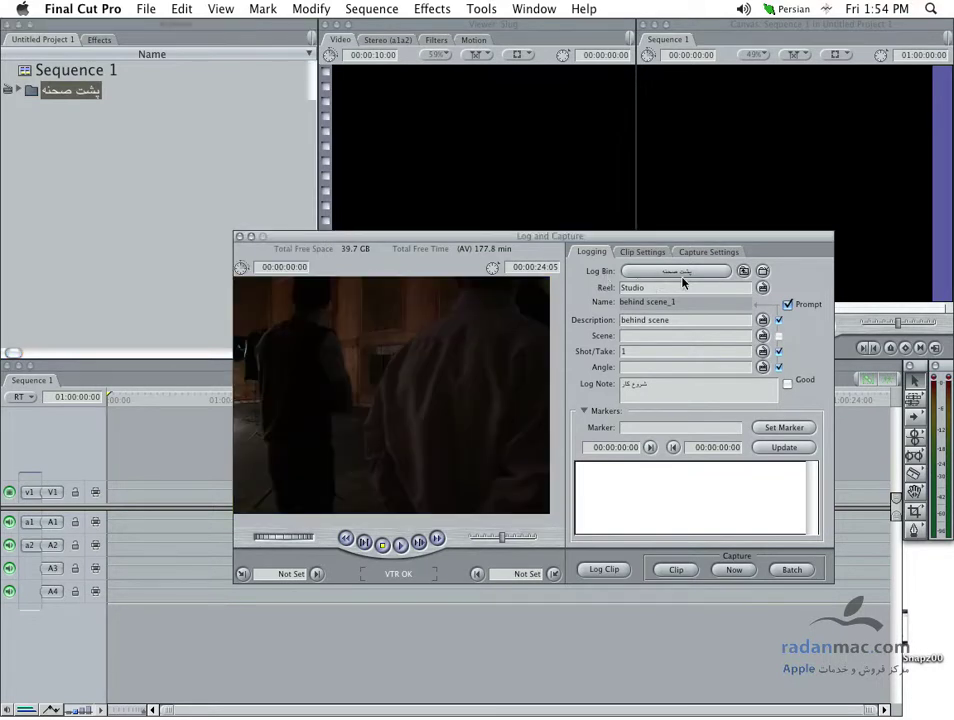
pyautogui.moveTo(493, 238); pyautogui.dragTo(505, 219)
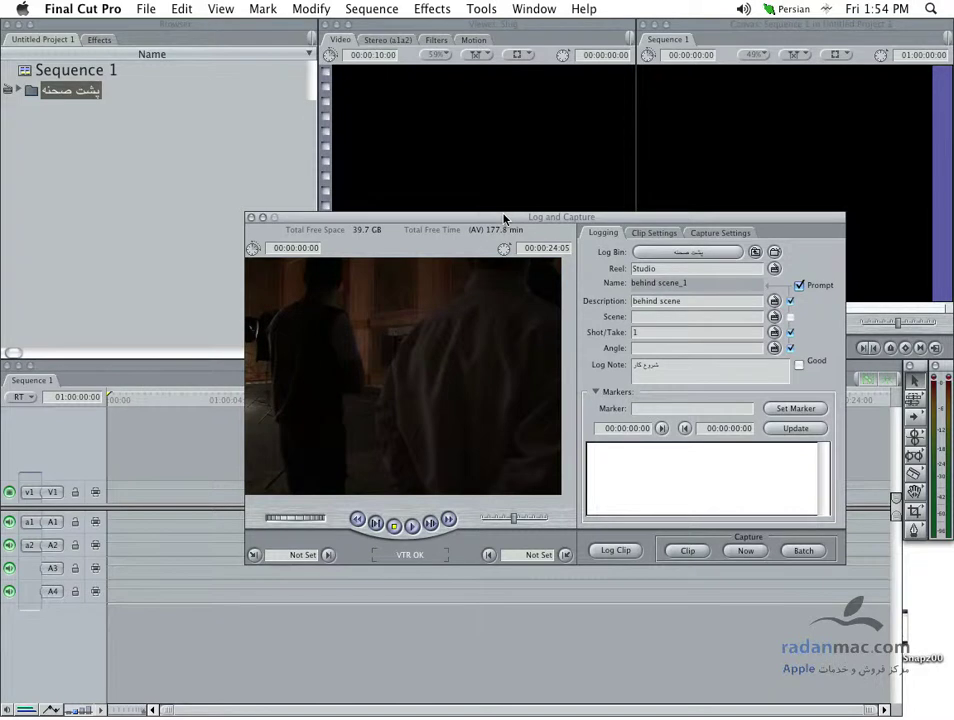
pyautogui.moveTo(505, 219); pyautogui.dragTo(510, 216)
pyautogui.click(68, 254)
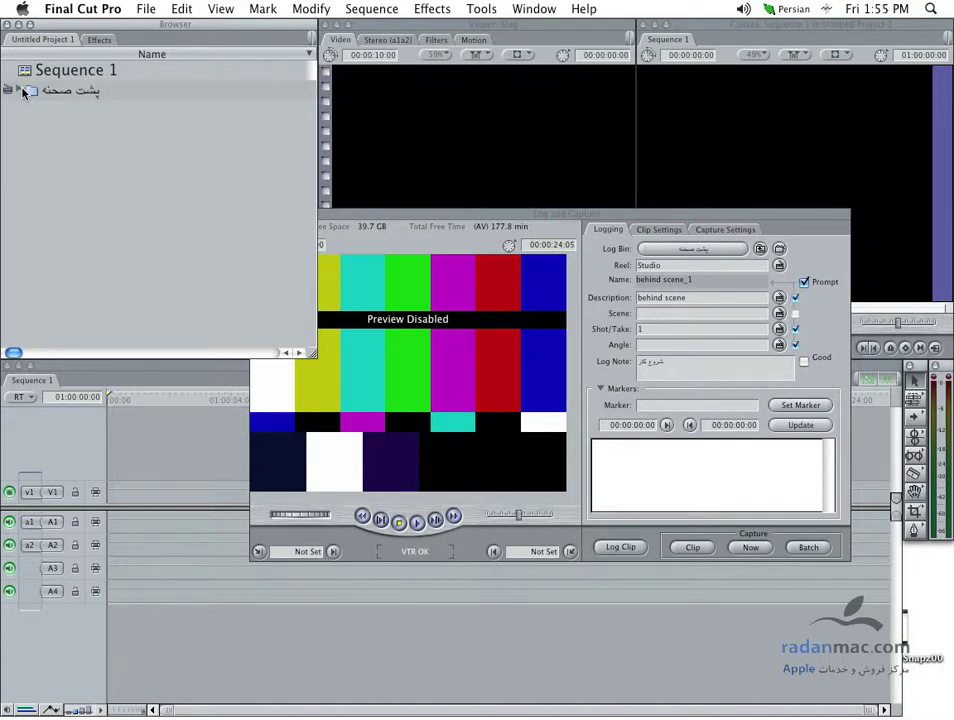
# - With the پشت صحنه bin selected, play the tape and Capture Now to record behind scene_1
pyautogui.click(75, 92)
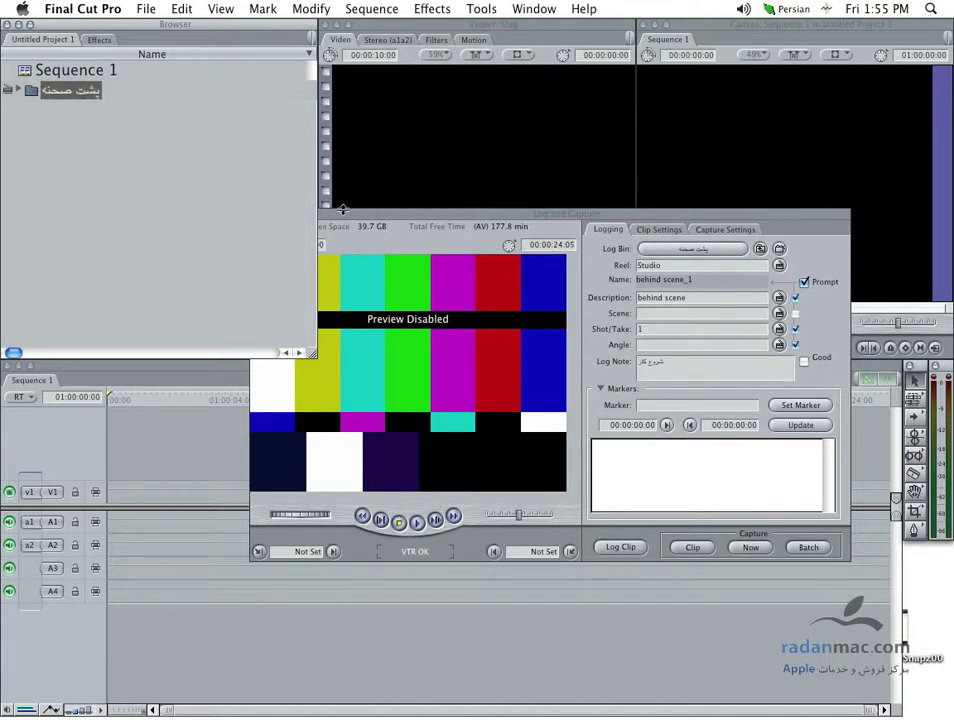
pyautogui.click(342, 213)
pyautogui.click(417, 521)
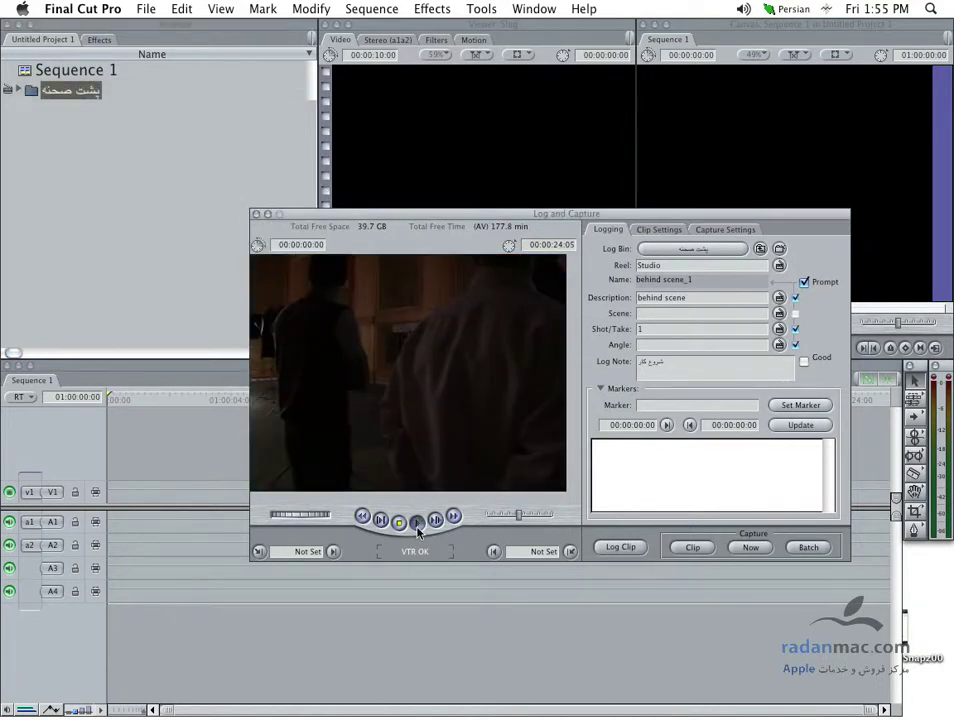
pyautogui.click(758, 553)
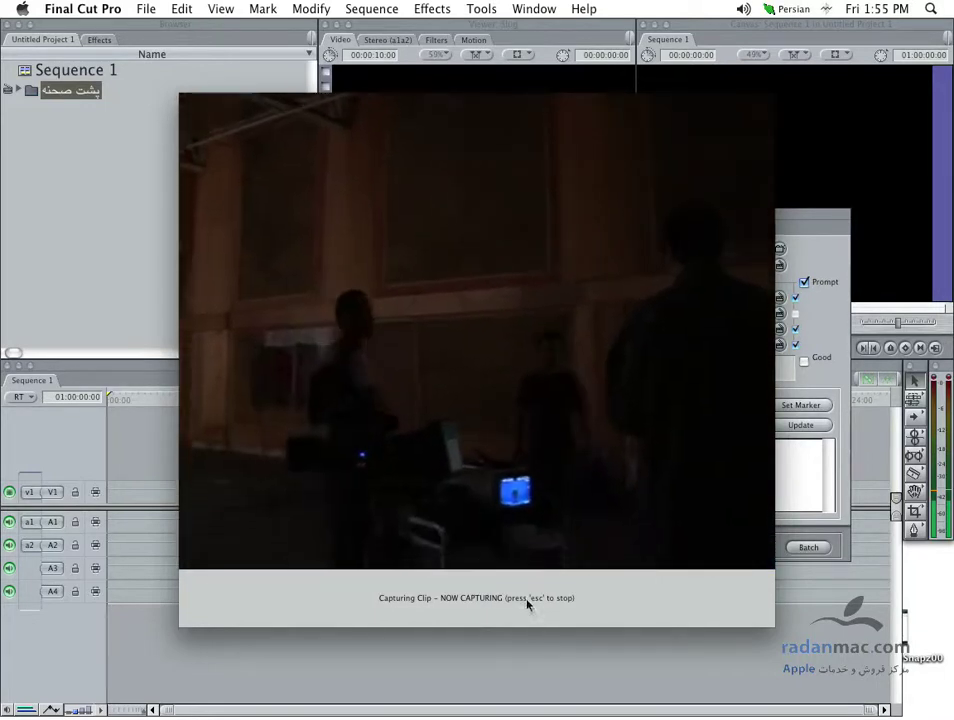
# - Stop capturing with Esc to save behind scene_1, then toggle the پشت صحنه bin open and closed
pyautogui.press('Escape')
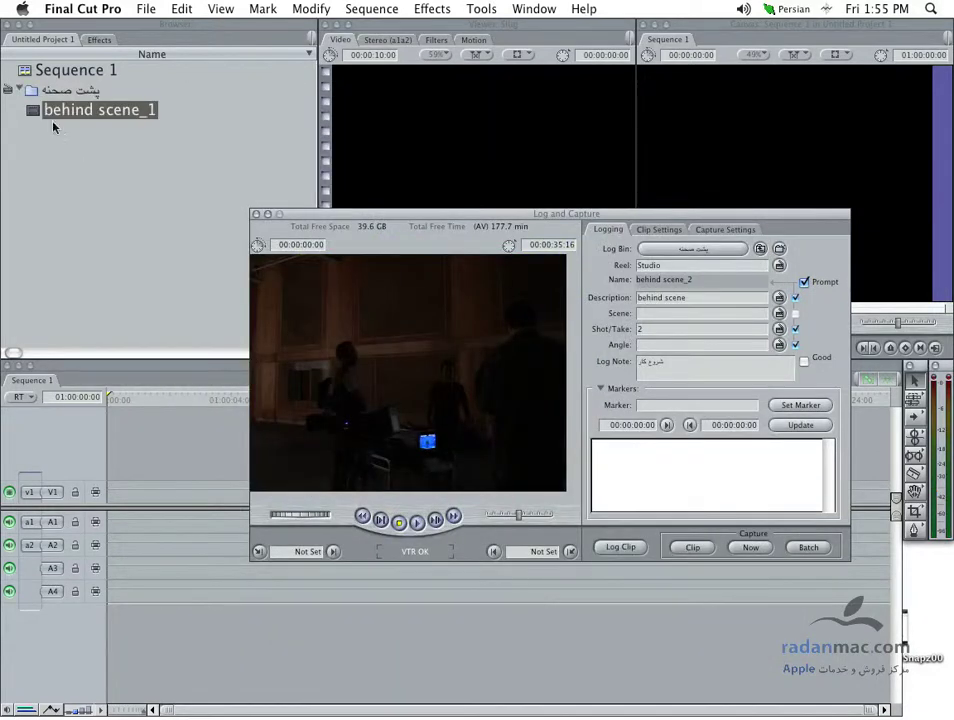
pyautogui.click(22, 86)
pyautogui.click(22, 88)
pyautogui.click(22, 88)
pyautogui.click(20, 90)
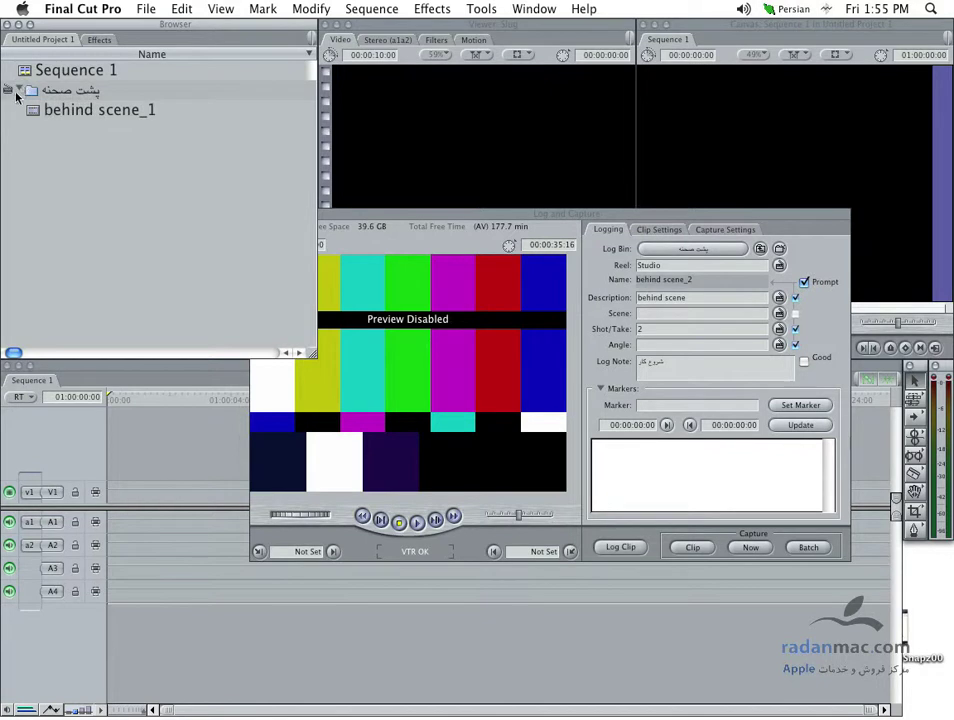
pyautogui.click(18, 91)
pyautogui.click(18, 91)
# - Expand the پشت صحنه bin and select the behind scene_1 clip
pyautogui.click(70, 92)
pyautogui.click(18, 90)
pyautogui.click(77, 132)
pyautogui.click(100, 113)
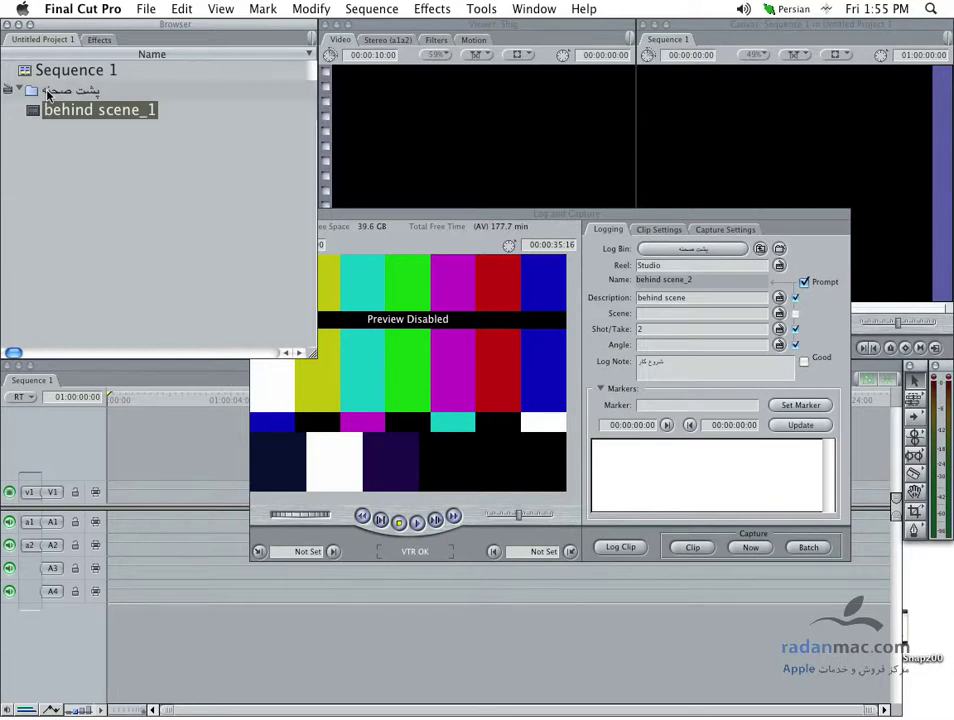
pyautogui.click(560, 222)
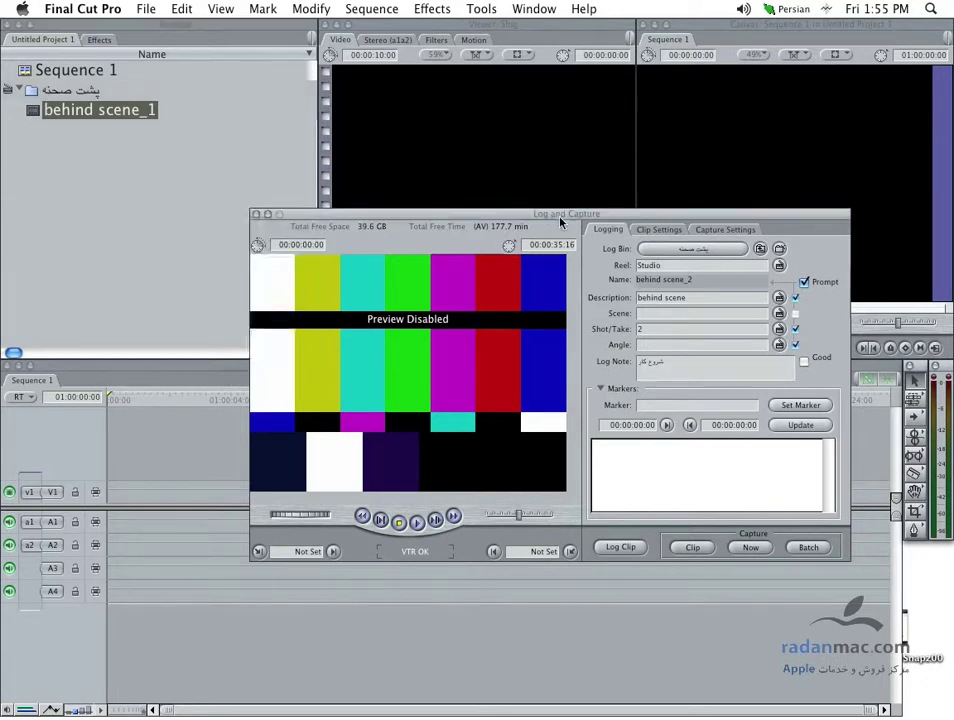
pyautogui.click(82, 126)
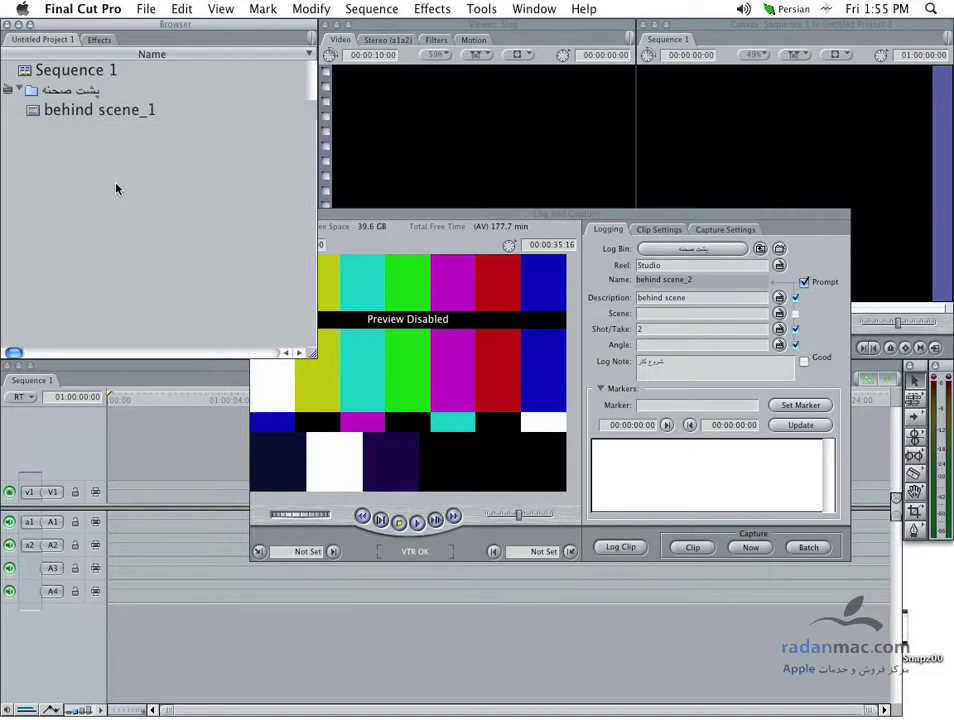
pyautogui.click(85, 118)
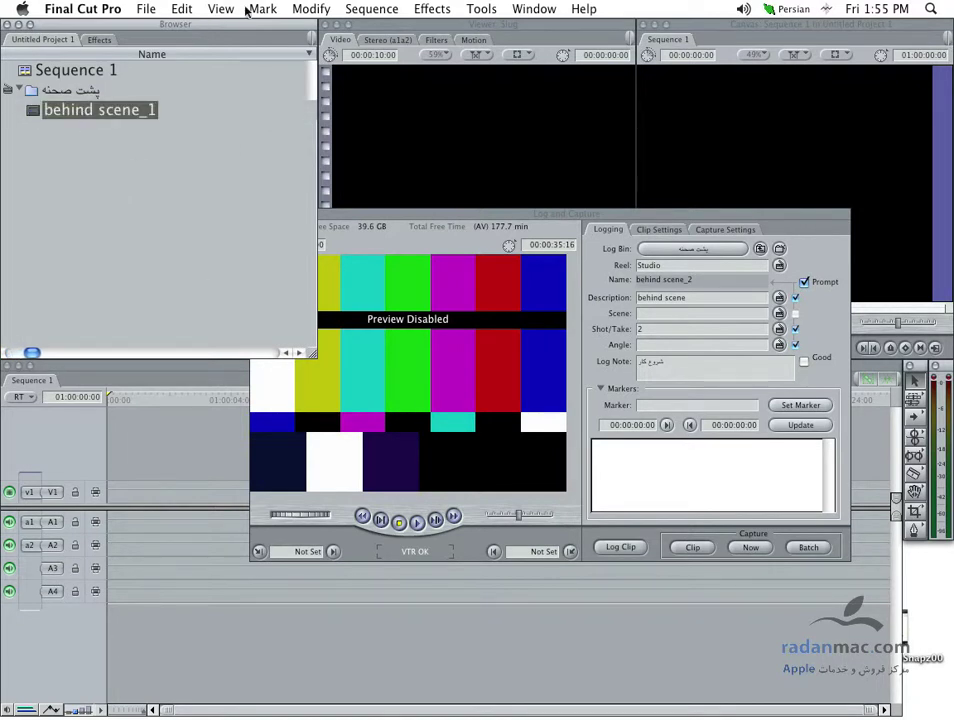
# - Open Edit > Item Properties > Format for behind scene_1 (27.7 MB, 25 fps, 720 x 576, DV - PAL)
pyautogui.click(307, 8)
pyautogui.moveTo(281, 8)
pyautogui.click(183, 187)
pyautogui.click(220, 9)
pyautogui.moveTo(183, 8)
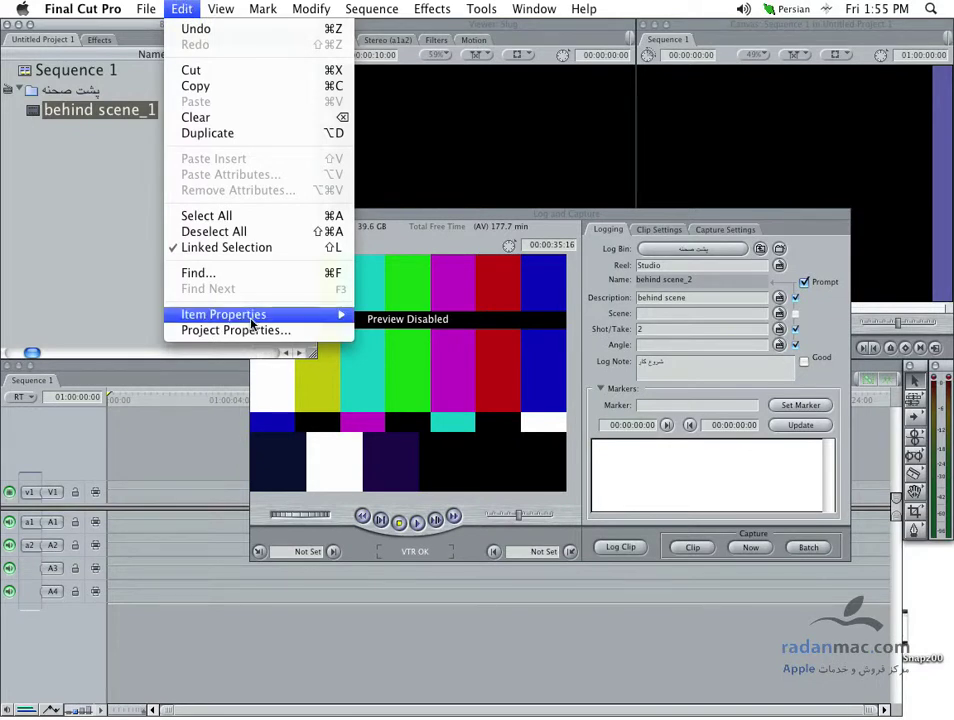
pyautogui.moveTo(252, 318)
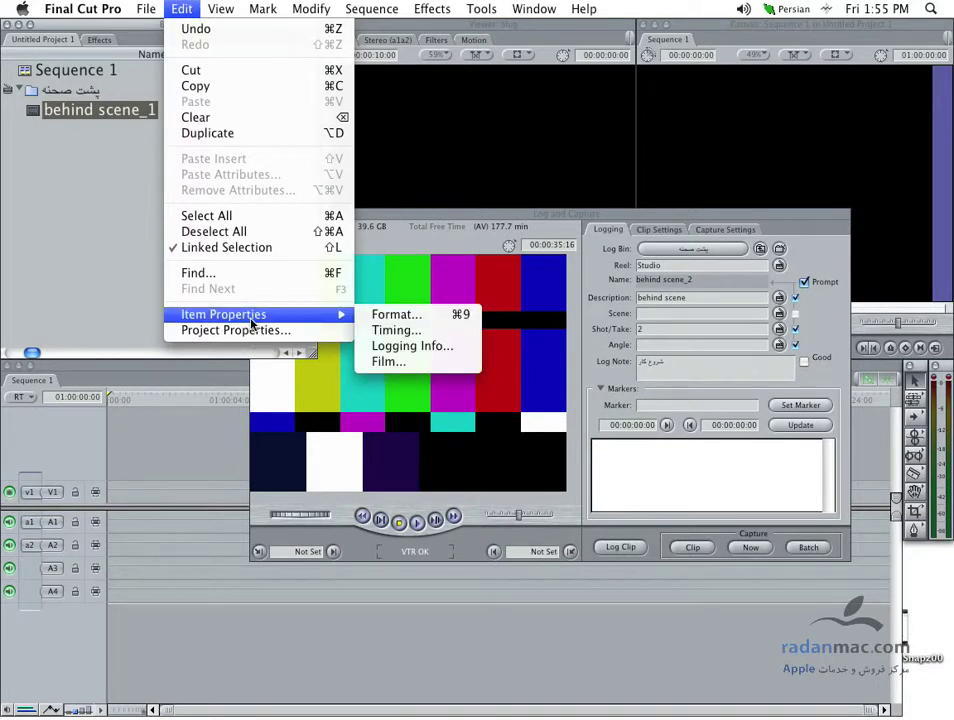
pyautogui.click(435, 318)
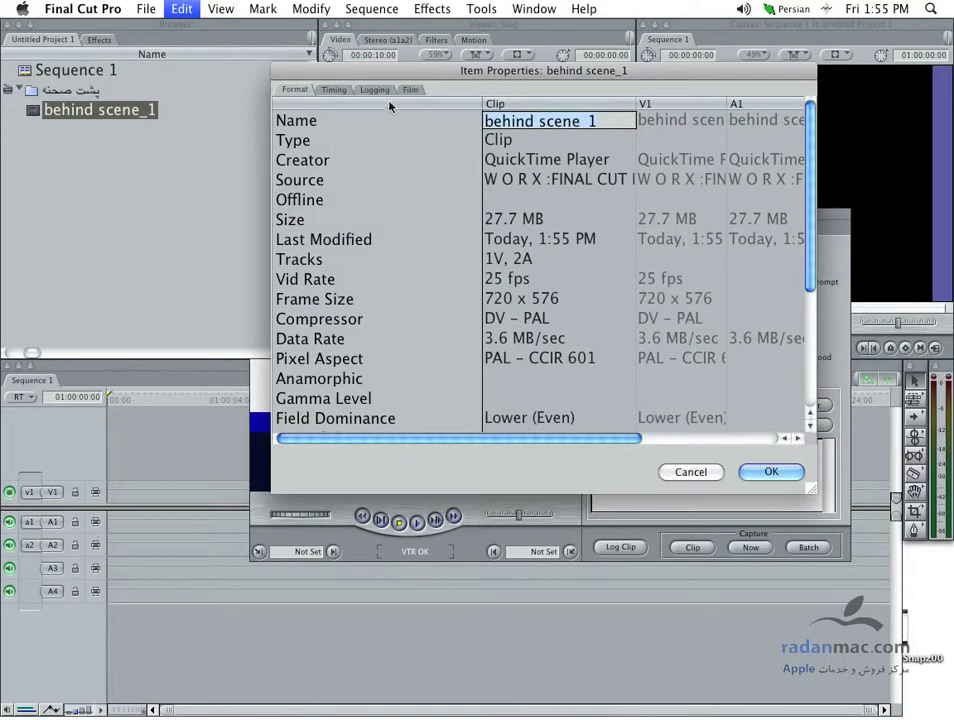
# - Review behind scene_1's Logging tab (reel Studio, description, log note), then close it with OK
pyautogui.moveTo(394, 82); pyautogui.dragTo(240, 142)
pyautogui.moveTo(654, 558)
pyautogui.mouseDown()
pyautogui.moveTo(690, 567)
pyautogui.moveTo(893, 677)
pyautogui.mouseUp()
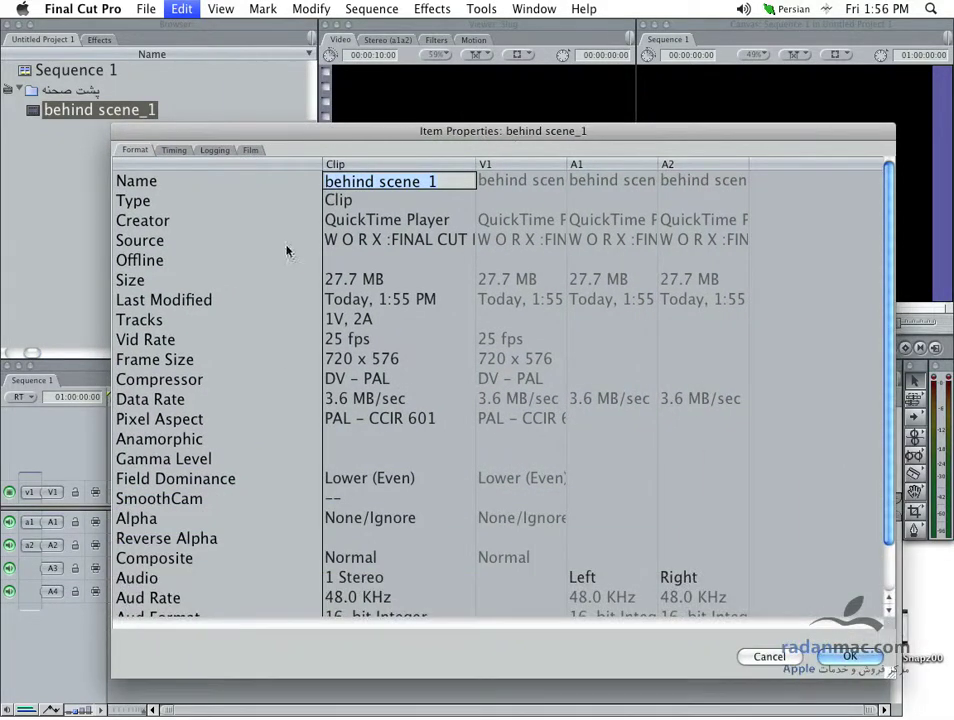
pyautogui.scroll(-2, 424, 356)
pyautogui.scroll(2, 424, 356)
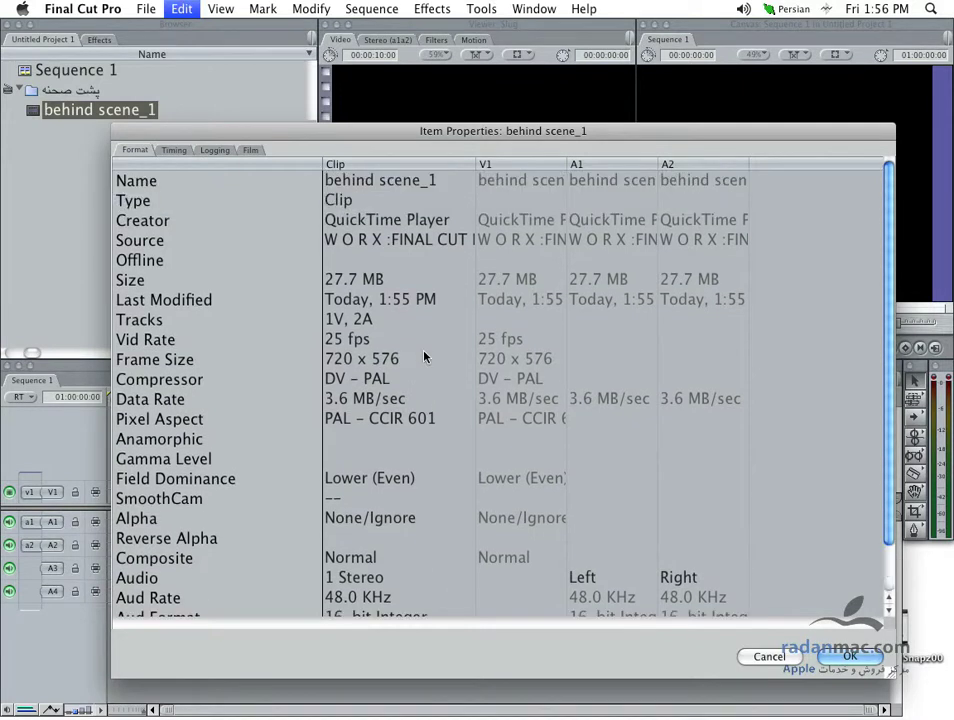
pyautogui.click(215, 150)
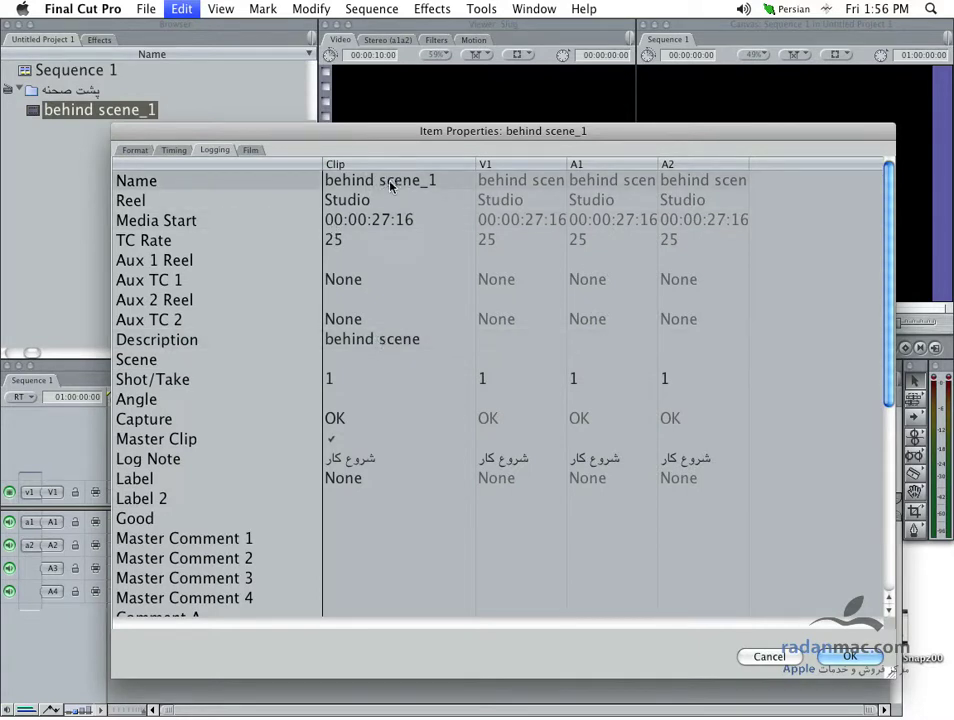
pyautogui.moveTo(394, 134); pyautogui.dragTo(390, 396)
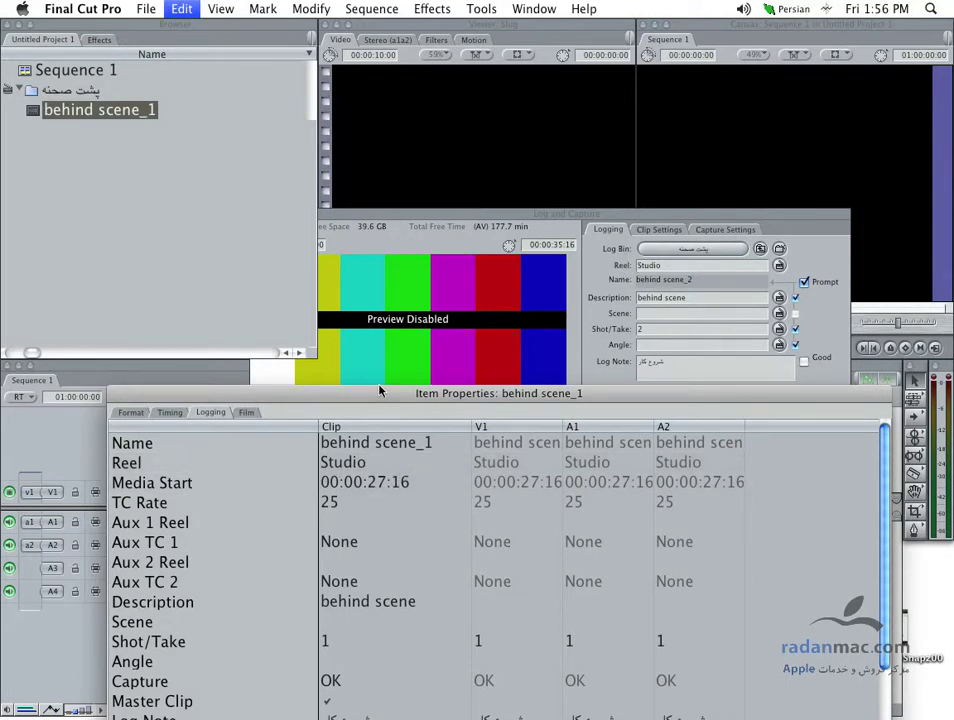
pyautogui.moveTo(381, 391); pyautogui.dragTo(364, 126)
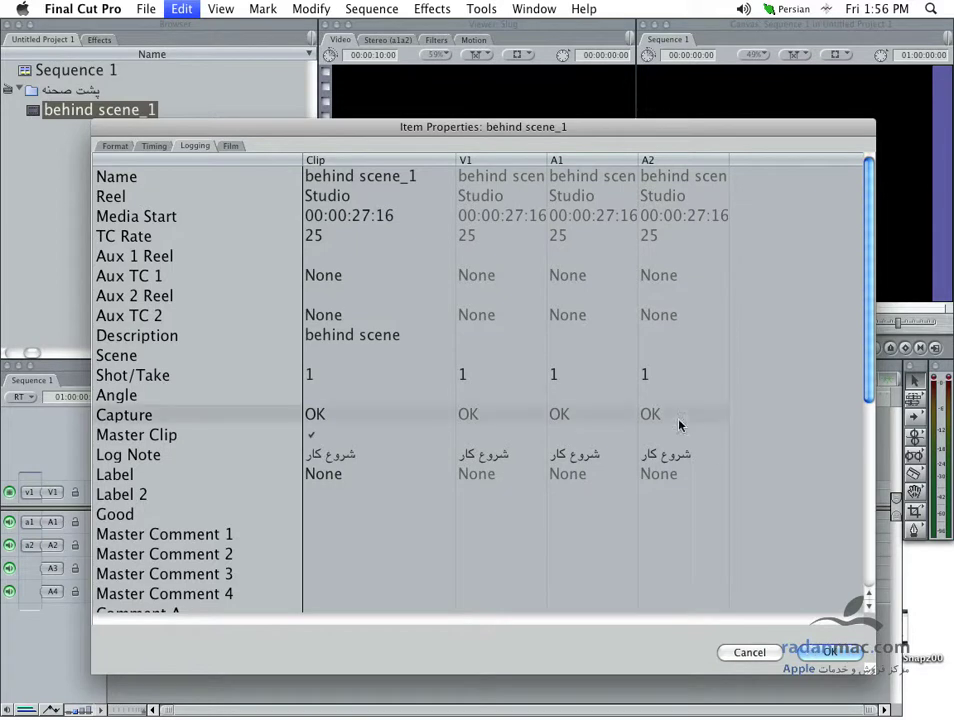
pyautogui.moveTo(480, 130)
pyautogui.mouseDown()
pyautogui.moveTo(466, 139)
pyautogui.moveTo(480, 136)
pyautogui.mouseUp()
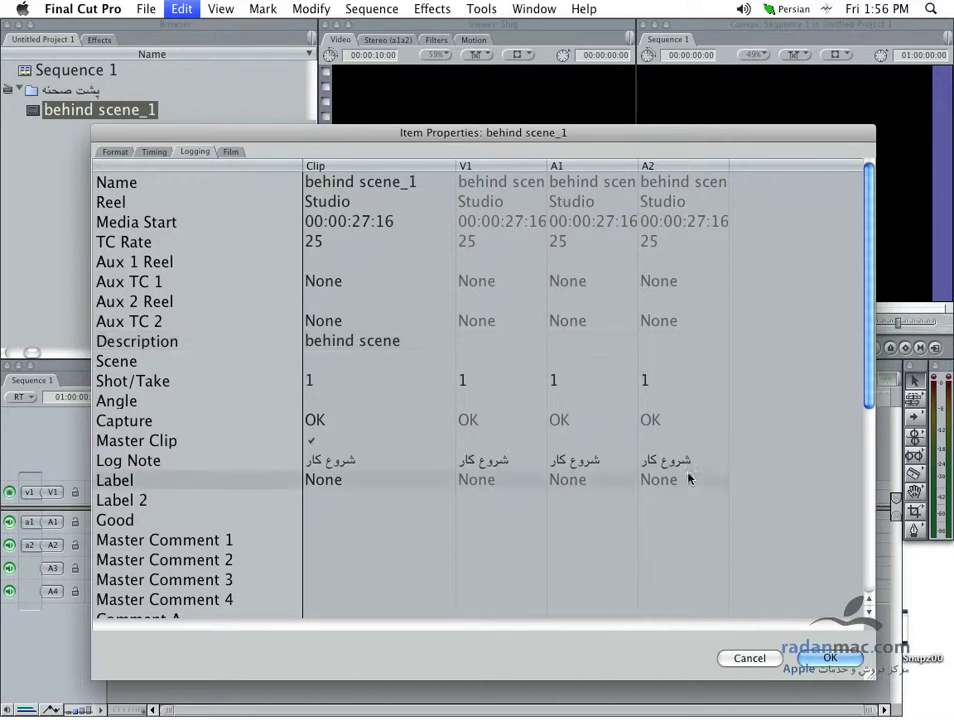
pyautogui.click(836, 652)
# - Play the tape and Capture Now to record behind scene_2
pyautogui.moveTo(434, 218); pyautogui.dragTo(436, 195)
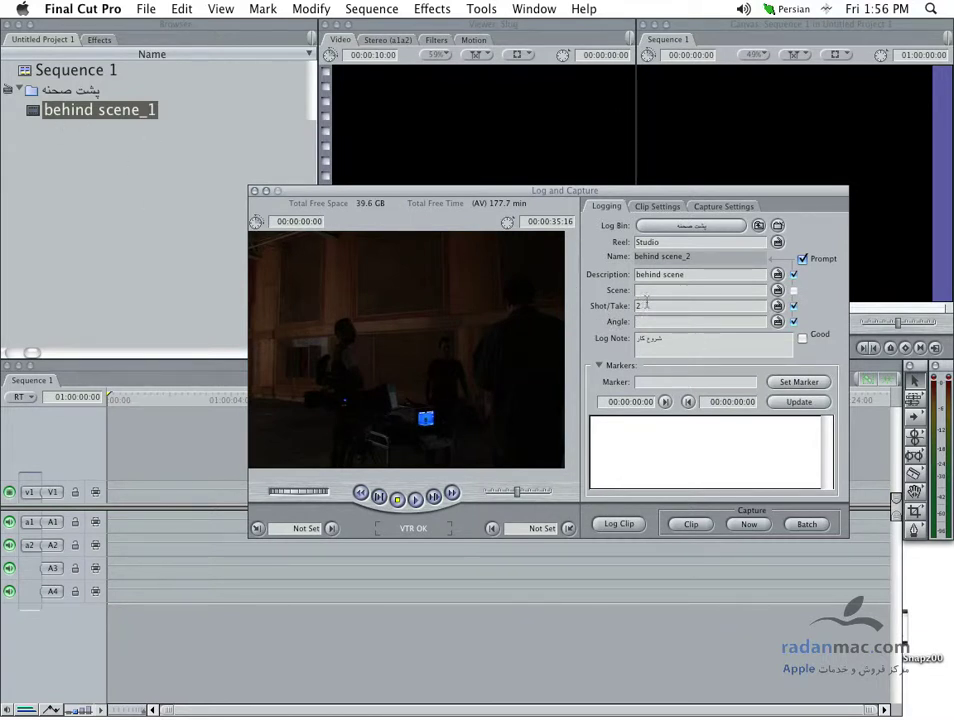
pyautogui.click(418, 502)
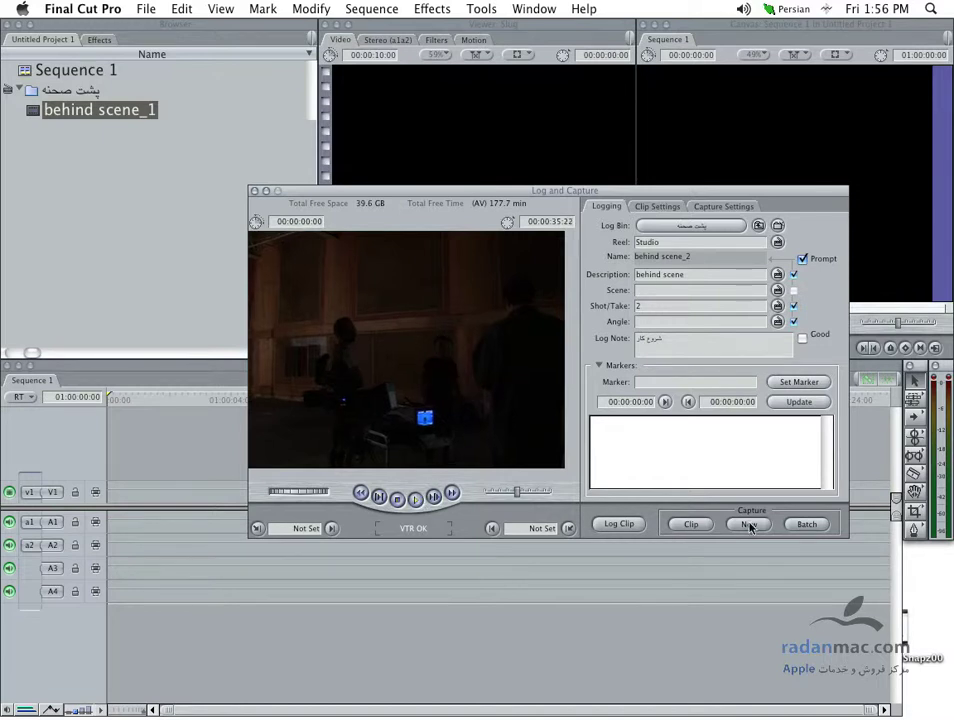
pyautogui.click(750, 525)
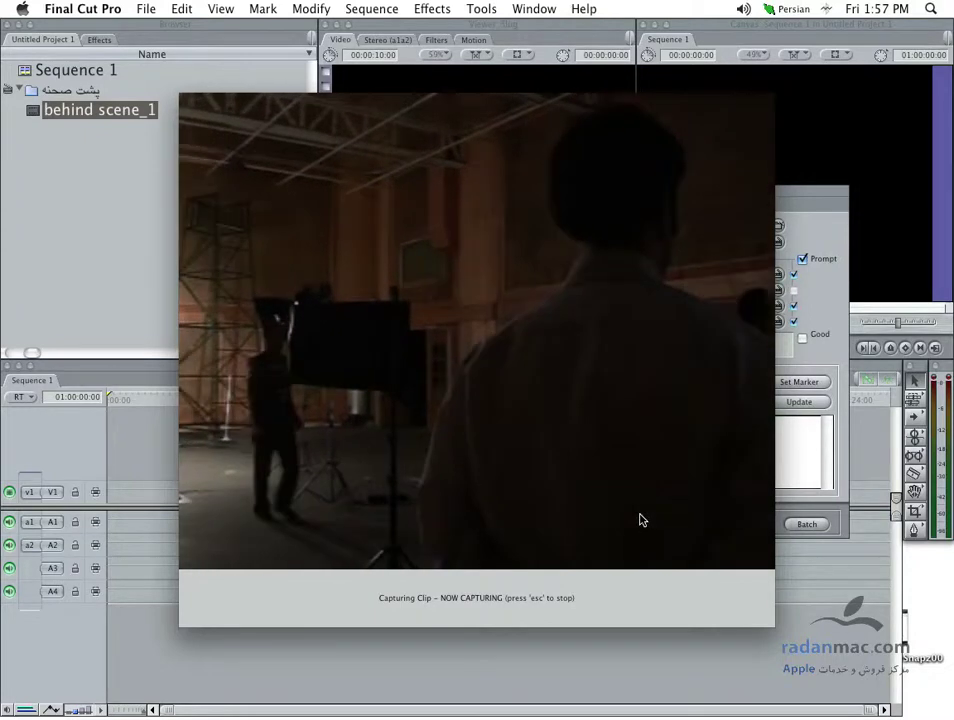
# - Stop capture to save behind scene_2, then play the tape and Capture Now for behind scene_3
pyautogui.press('Escape')
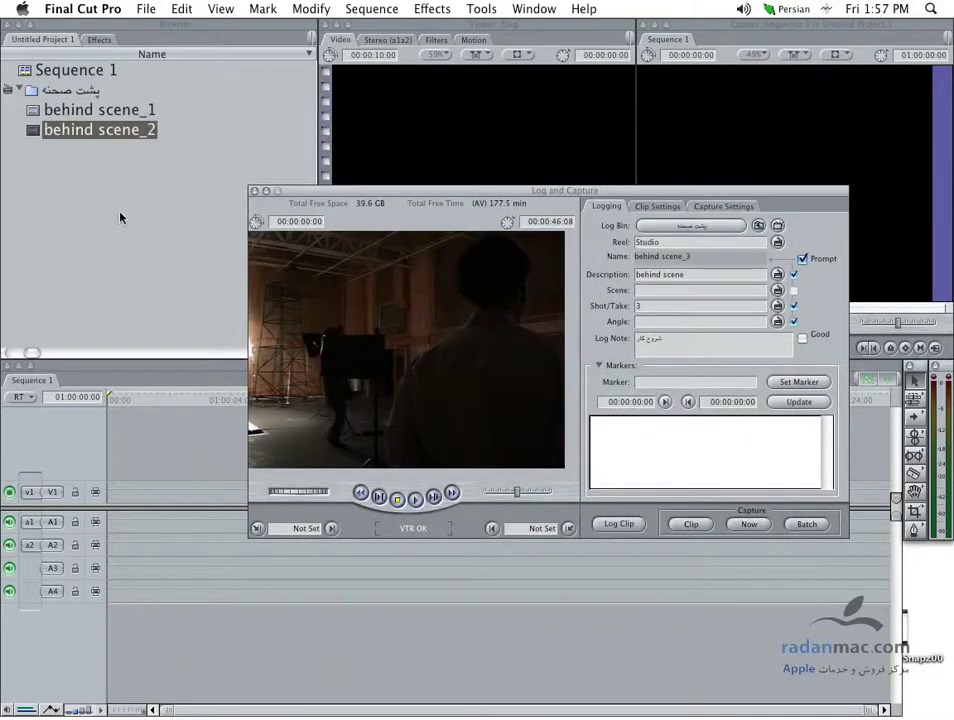
pyautogui.click(125, 133)
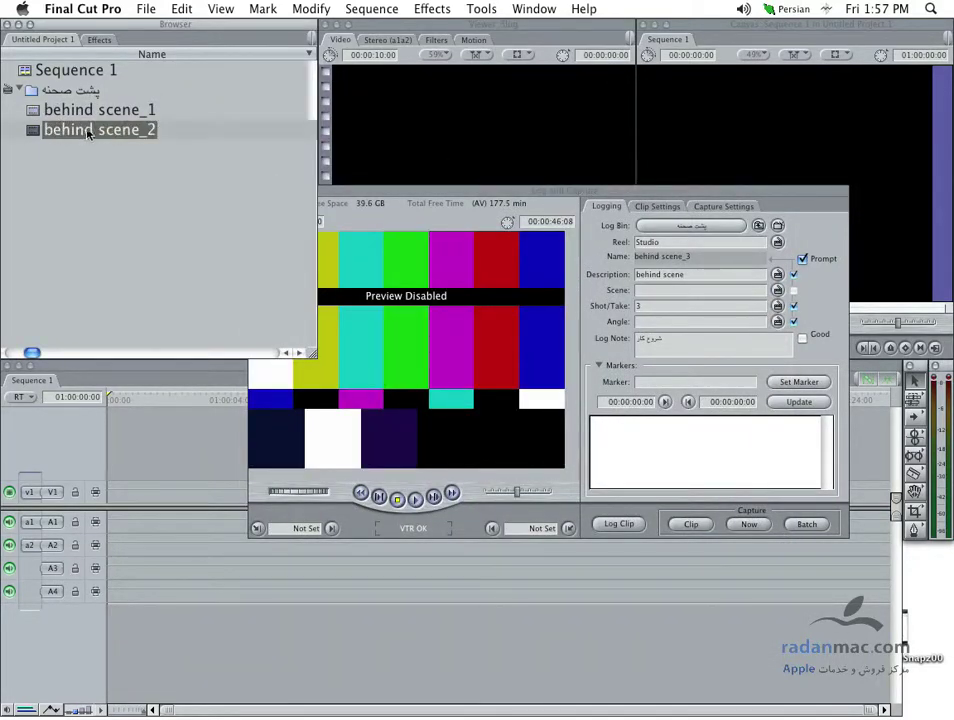
pyautogui.click(407, 192)
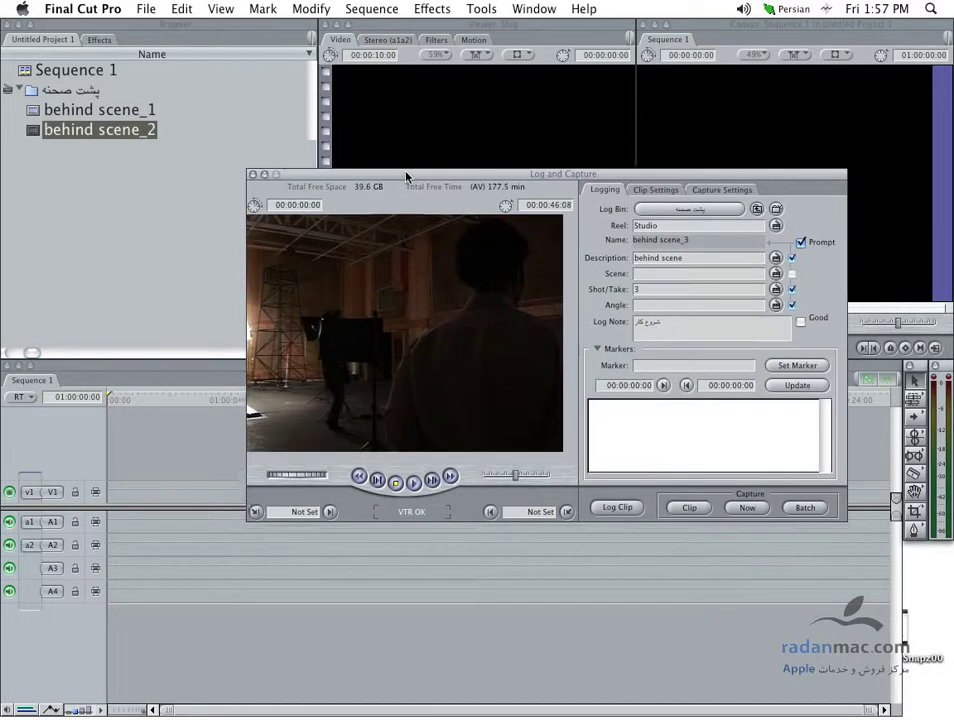
pyautogui.moveTo(407, 192); pyautogui.dragTo(387, 133)
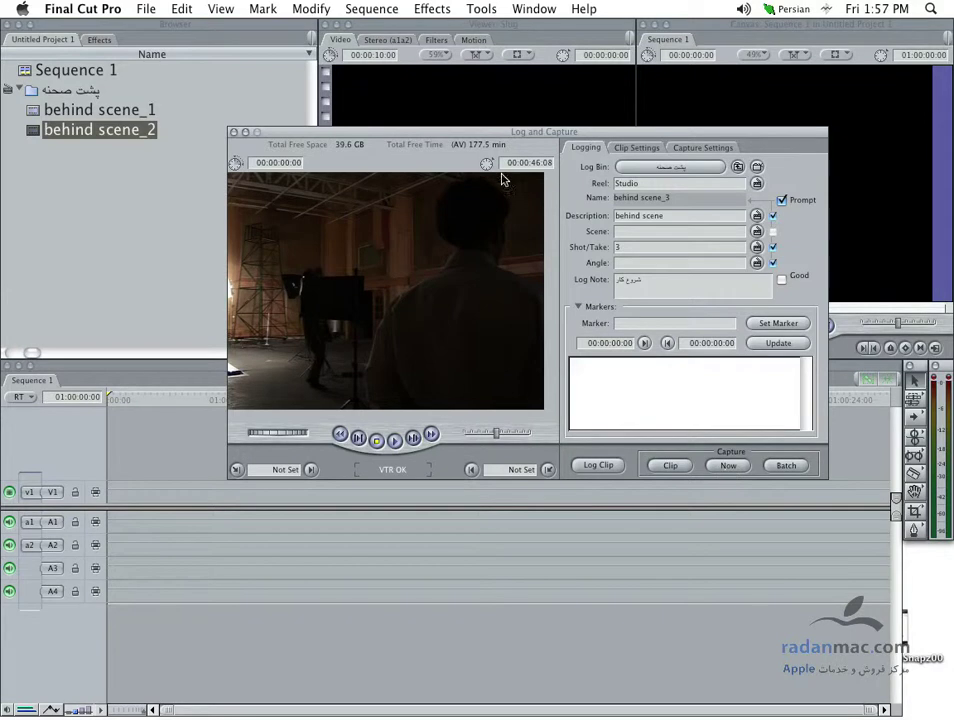
pyautogui.moveTo(505, 138); pyautogui.dragTo(489, 177)
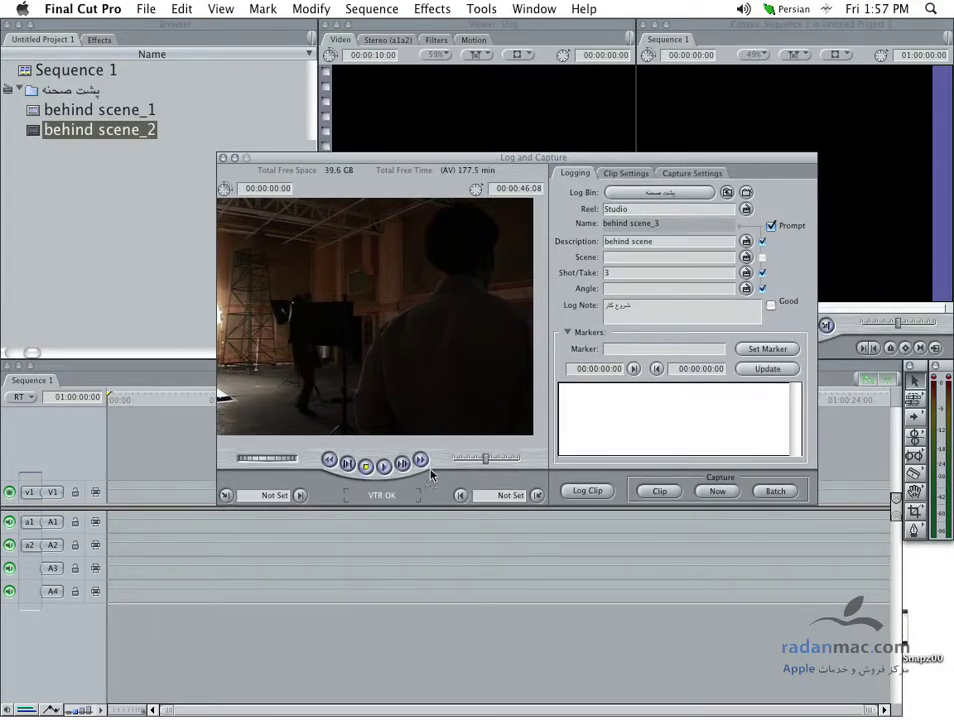
pyautogui.click(385, 472)
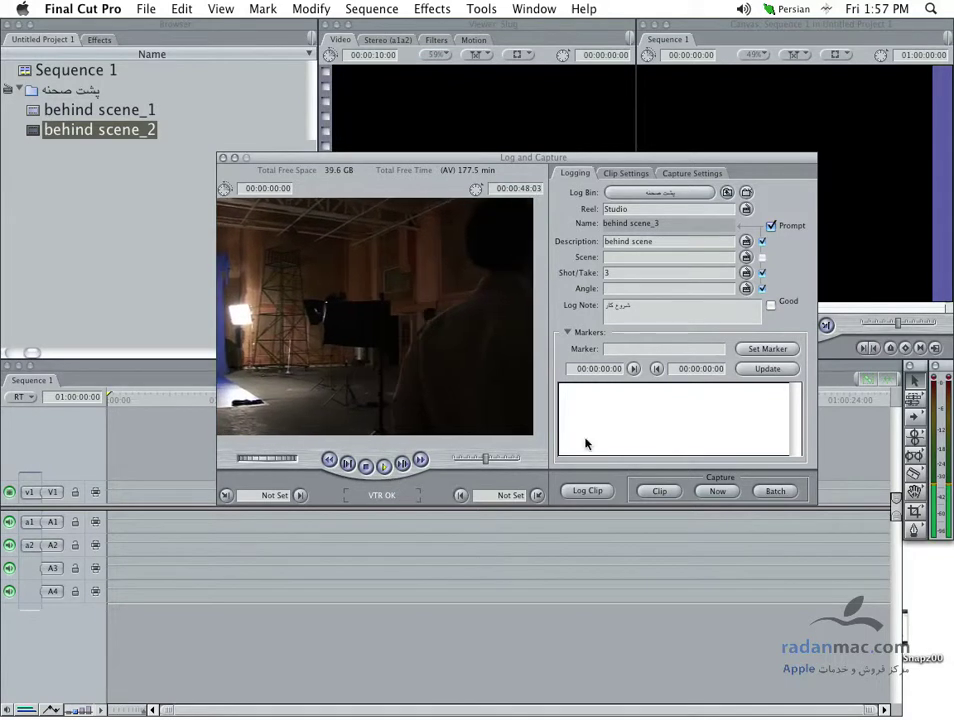
pyautogui.click(719, 491)
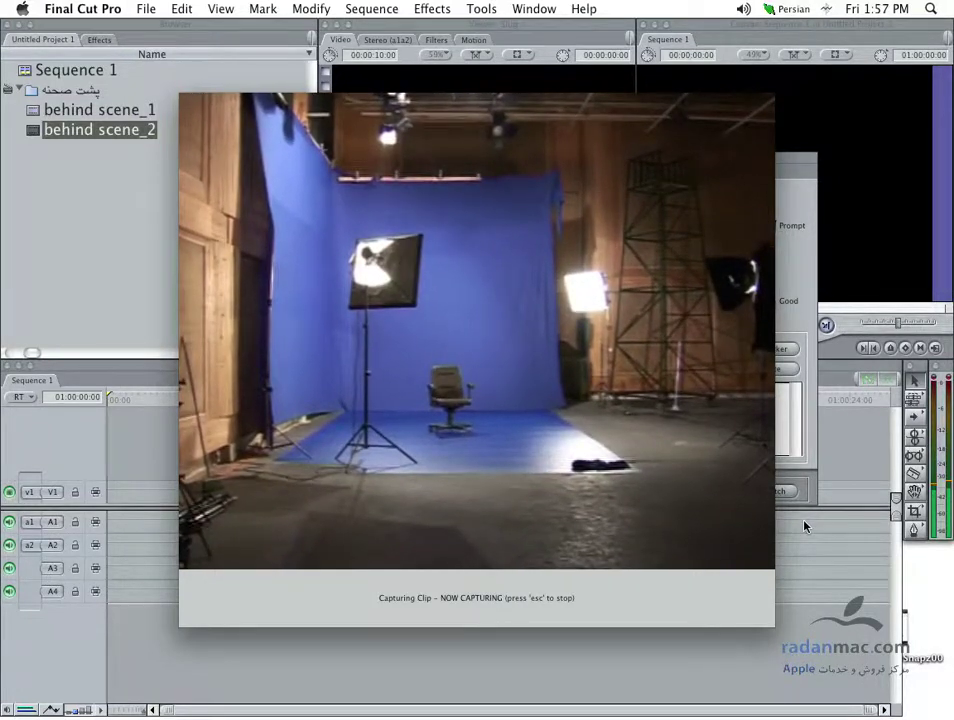
# - Stop capture to save behind scene_3 and marquee-select all three behind scene clips in the bin
pyautogui.press('Escape')
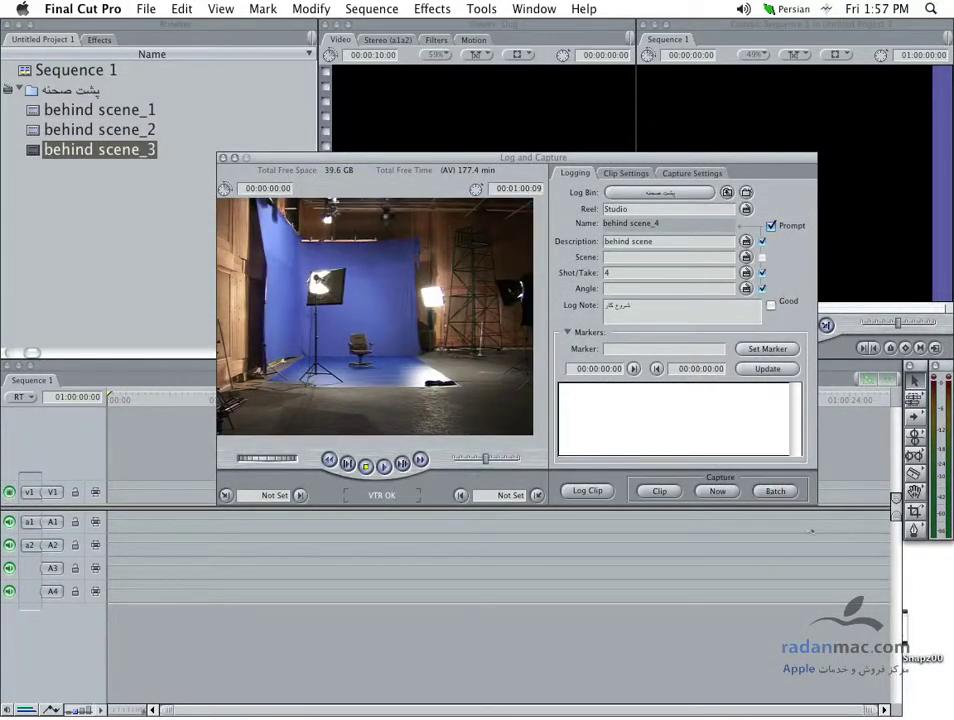
pyautogui.moveTo(437, 159); pyautogui.dragTo(457, 205)
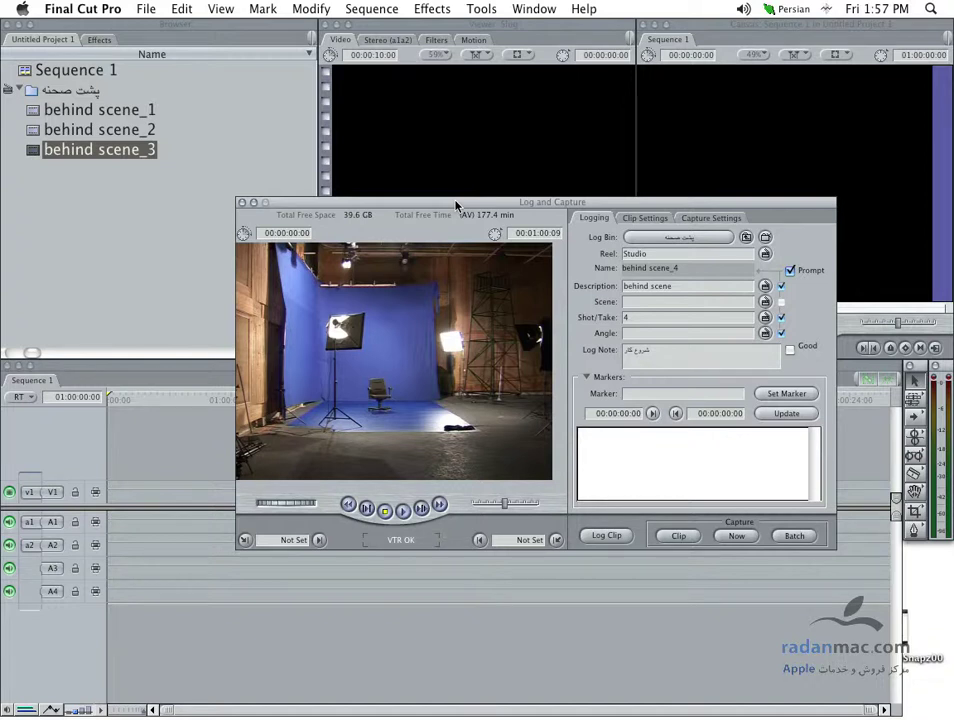
pyautogui.moveTo(150, 180); pyautogui.dragTo(105, 119)
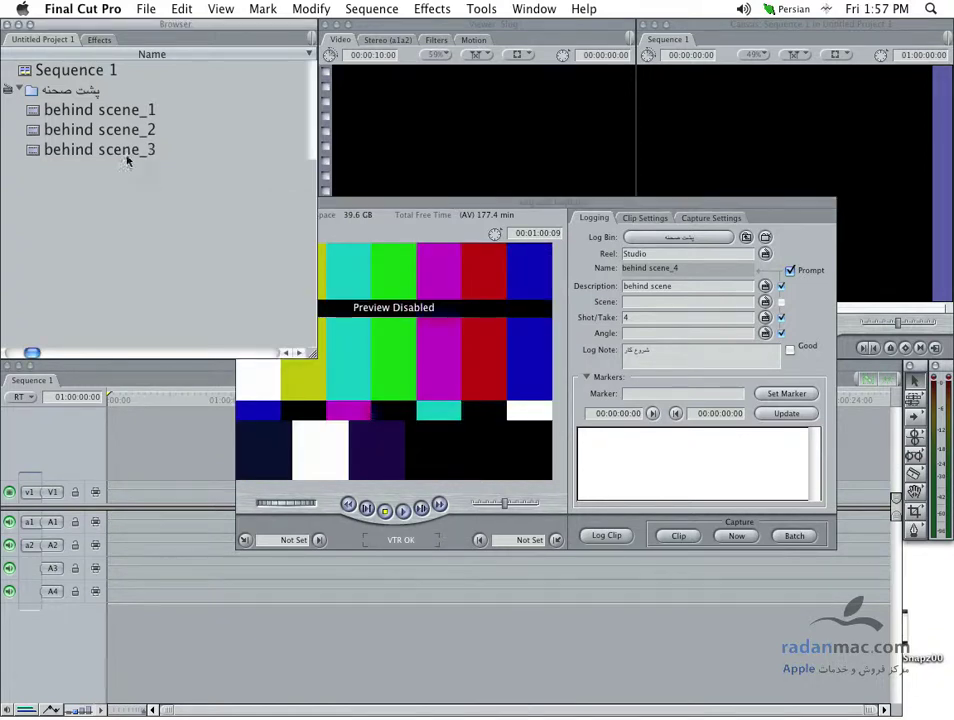
pyautogui.click(136, 198)
pyautogui.moveTo(175, 175); pyautogui.dragTo(123, 117)
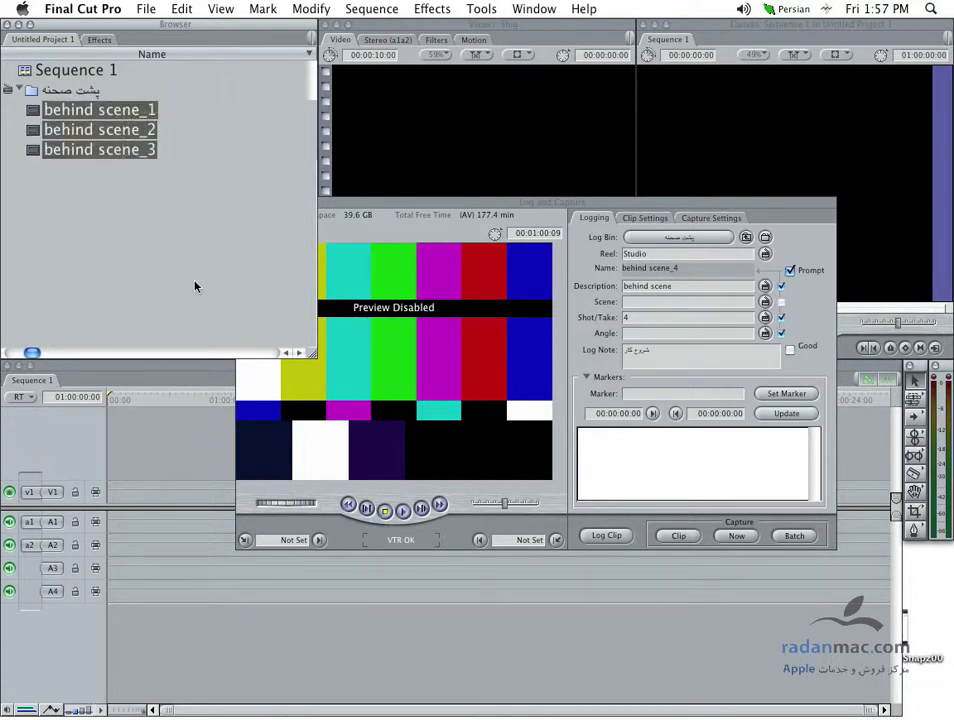
pyautogui.click(408, 218)
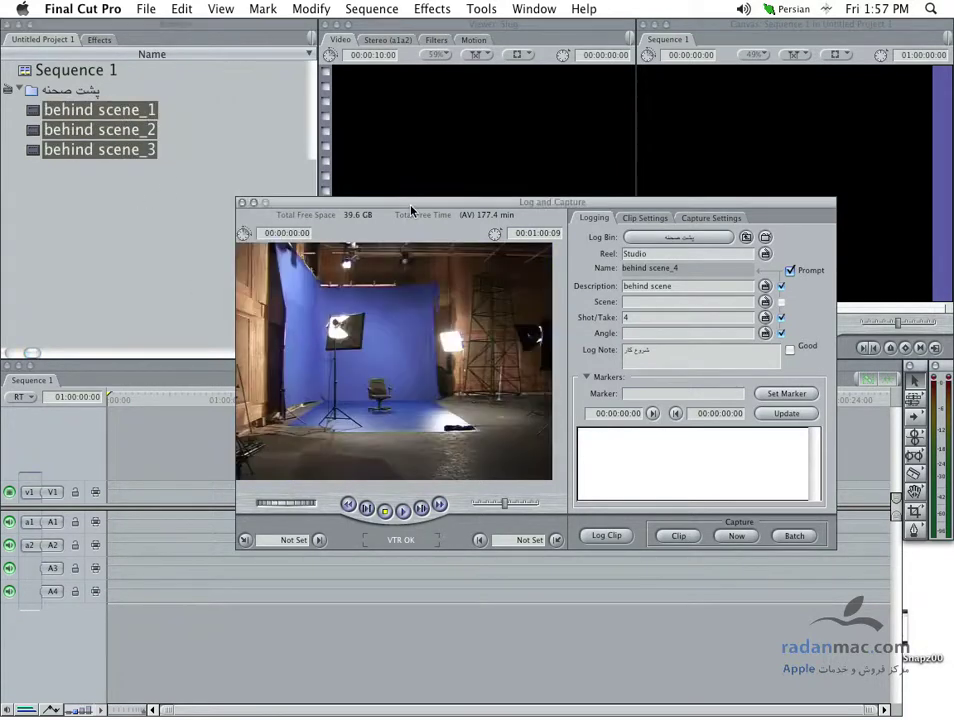